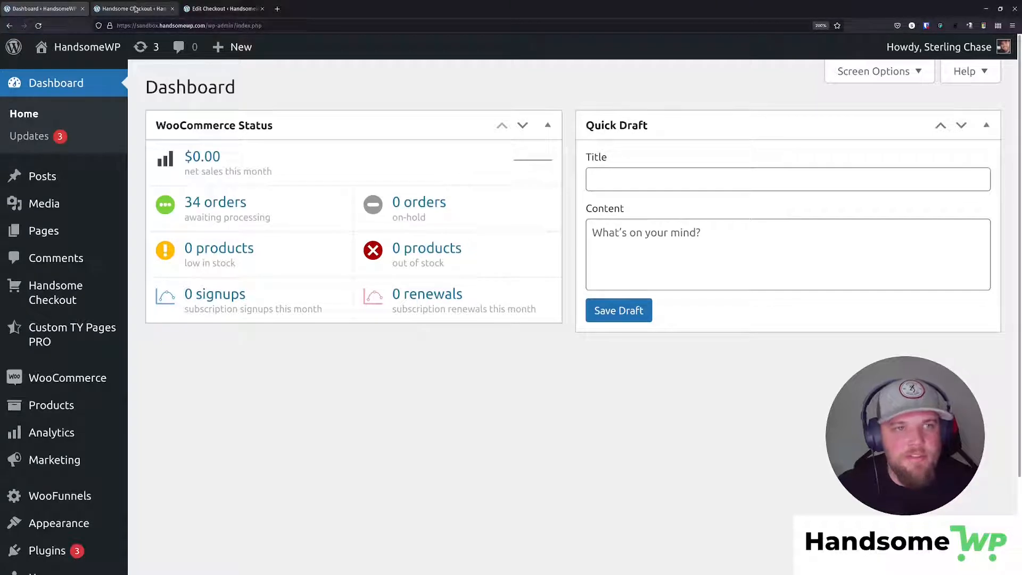
Step: Open the My Handsome Checkout editor and review its product, template, color and field settings
{"action": "left_click", "coordinate": [135, 9]}
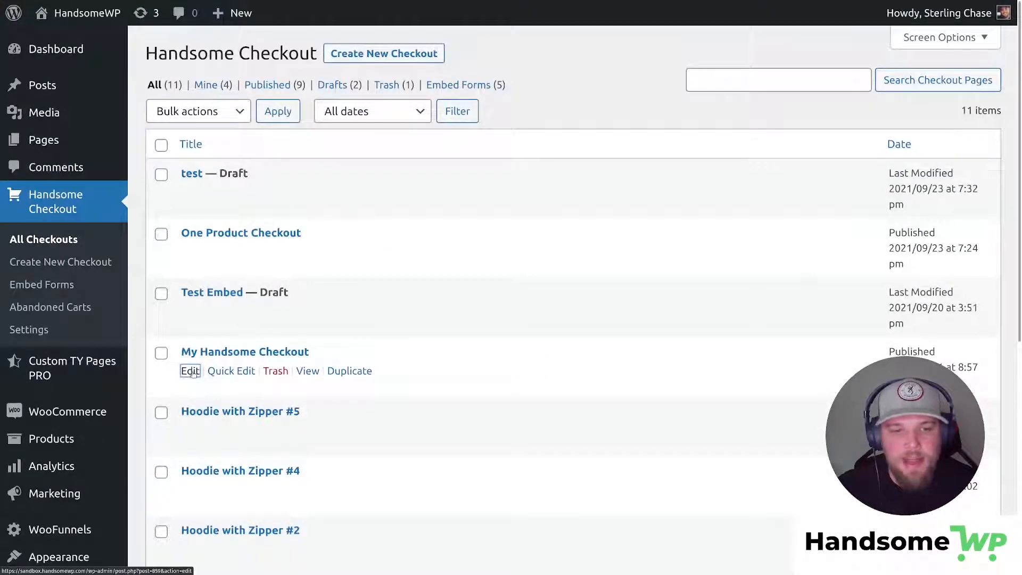
{"action": "left_click", "coordinate": [250, 7]}
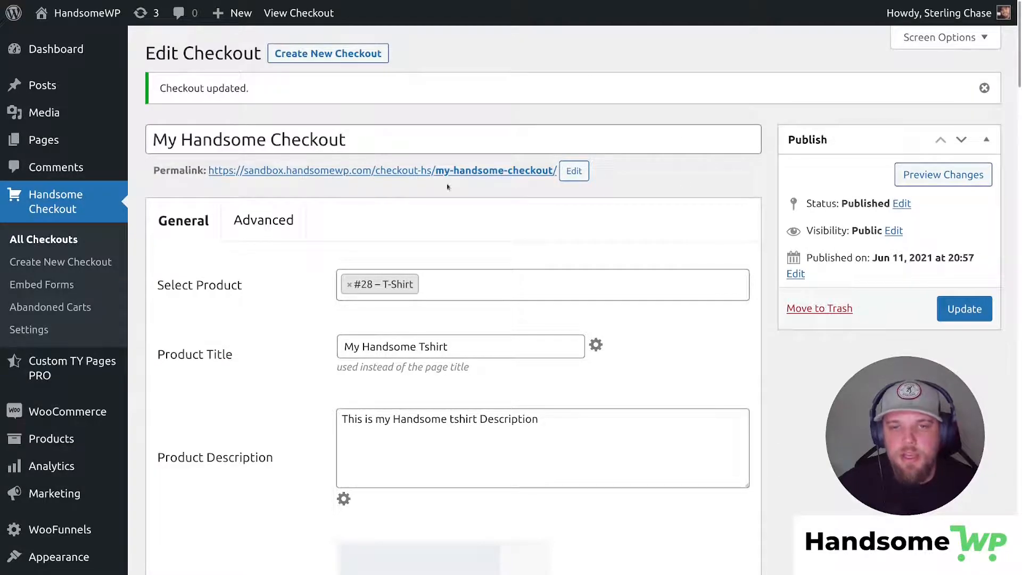
{"action": "scroll", "coordinate": [448, 197], "scroll_direction": "down", "scroll_amount": 2}
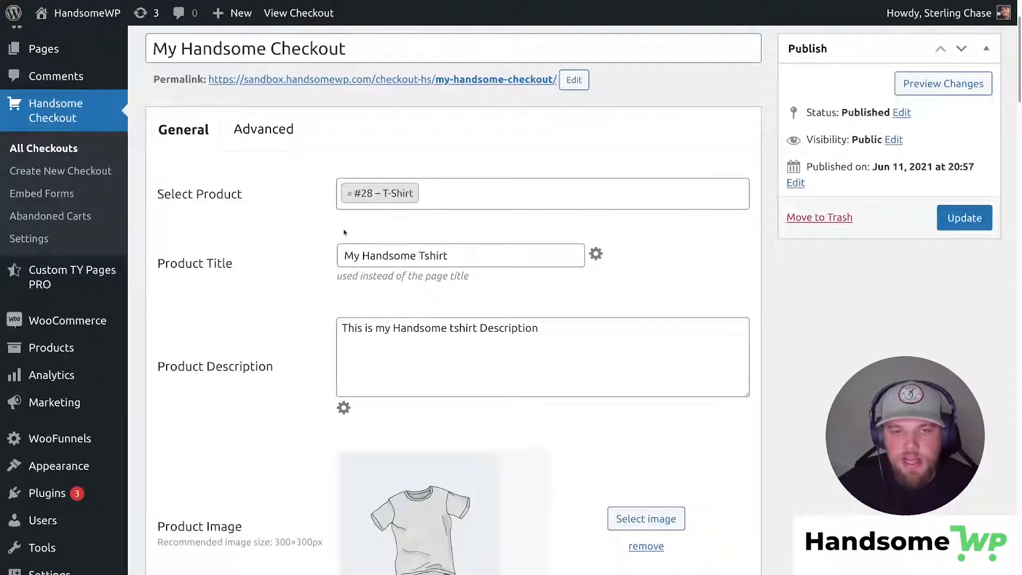
{"action": "scroll", "coordinate": [346, 234], "scroll_direction": "down", "scroll_amount": 5}
{"action": "scroll", "coordinate": [394, 225], "scroll_direction": "down", "scroll_amount": 10}
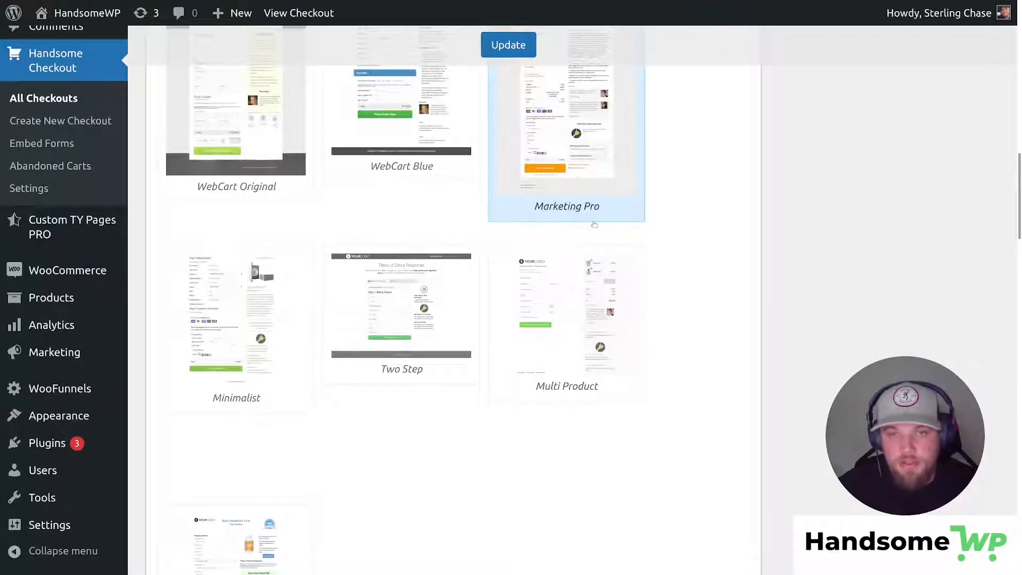
{"action": "scroll", "coordinate": [581, 134], "scroll_direction": "down", "scroll_amount": 12}
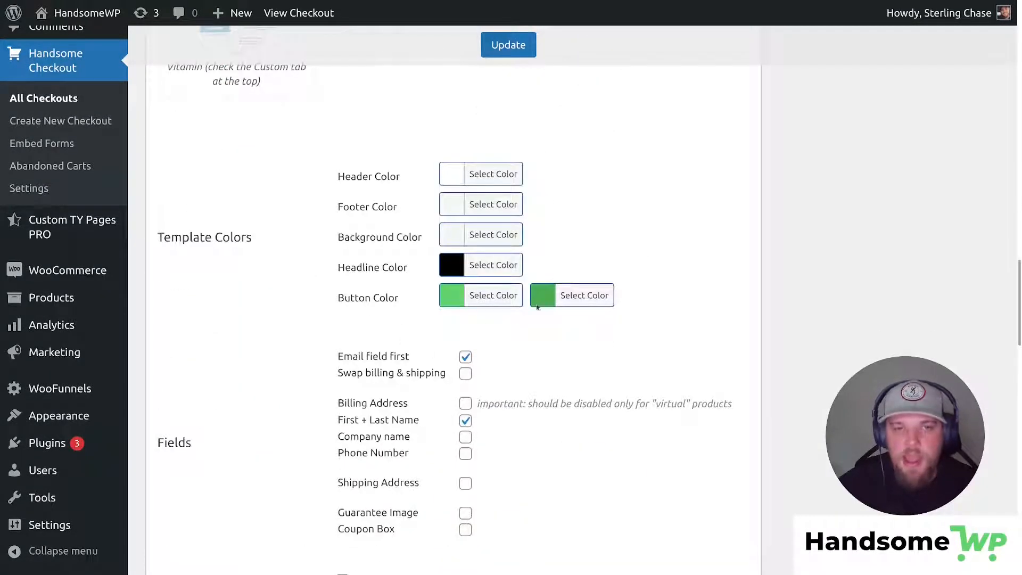
{"action": "scroll", "coordinate": [481, 336], "scroll_direction": "down", "scroll_amount": 3}
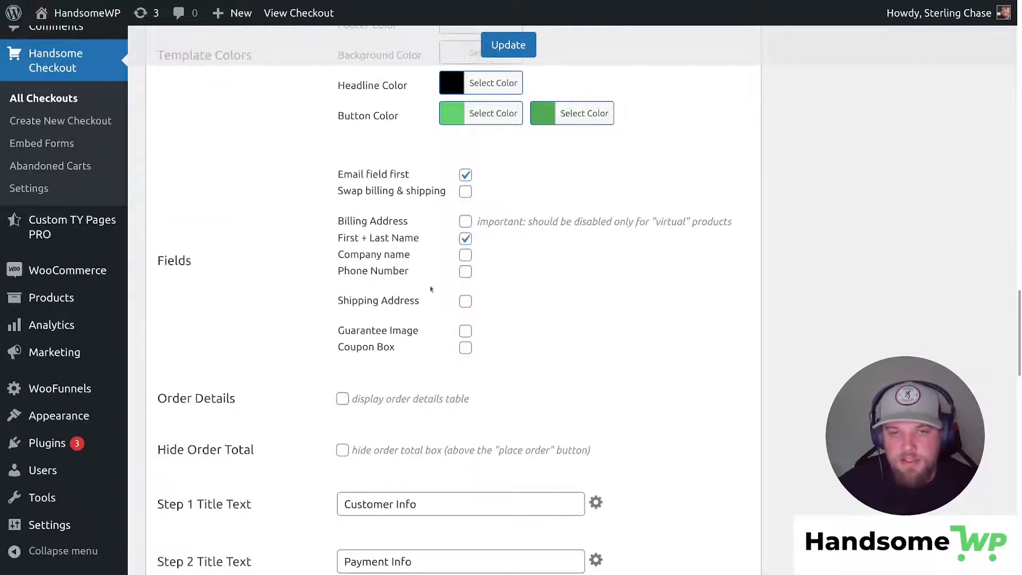
{"action": "scroll", "coordinate": [465, 287], "scroll_direction": "down", "scroll_amount": 6}
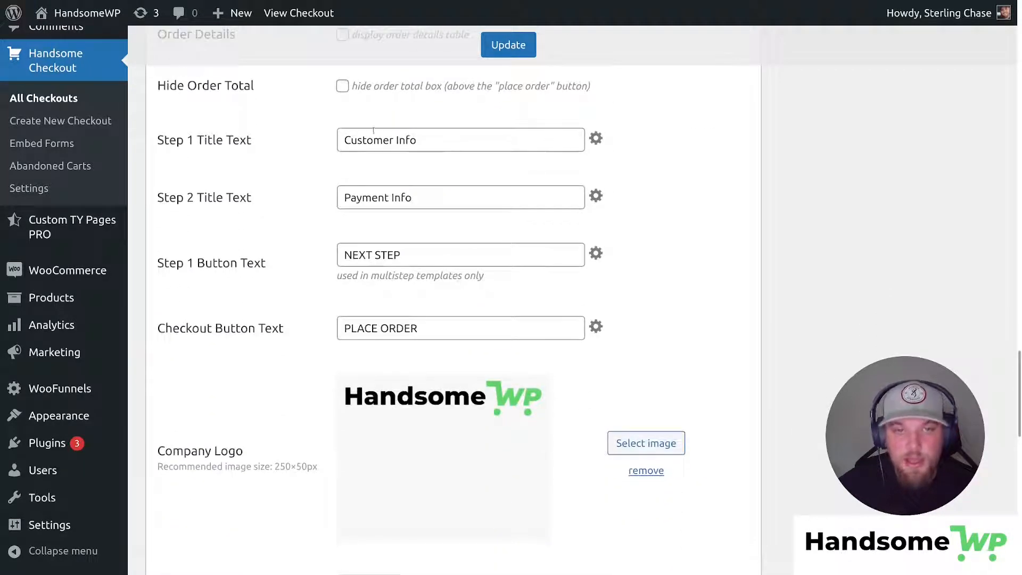
Step: Review the checkout's step titles, button texts, company logo, bullet points and testimonial settings
{"action": "triple_click", "coordinate": [443, 145]}
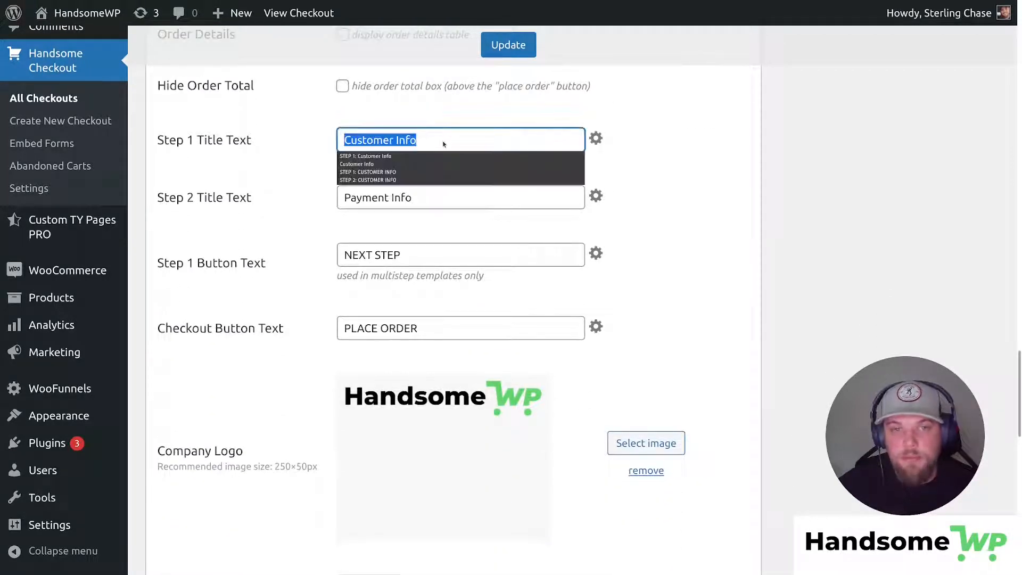
{"action": "left_click", "coordinate": [265, 141]}
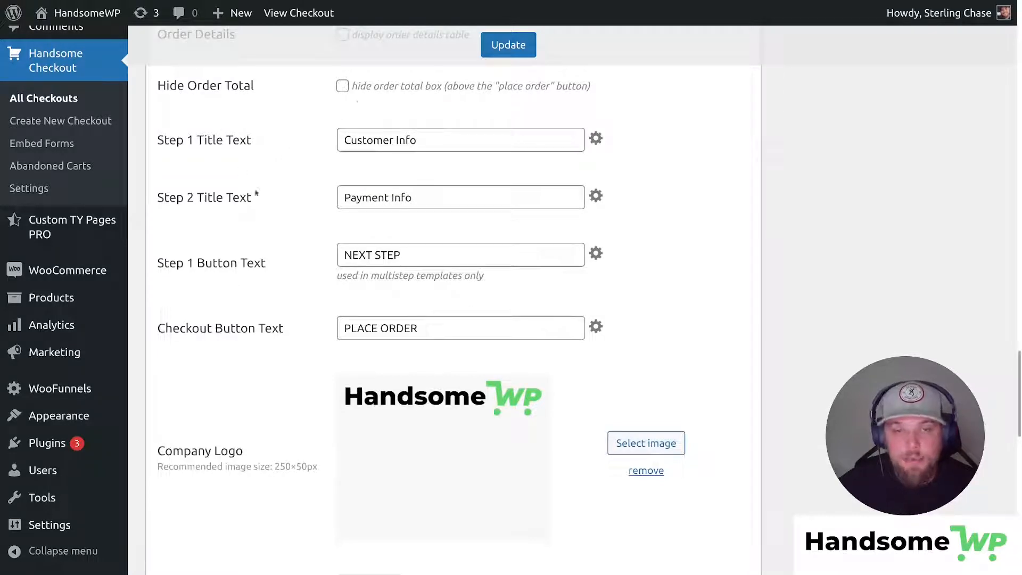
{"action": "scroll", "coordinate": [453, 276], "scroll_direction": "down", "scroll_amount": 3}
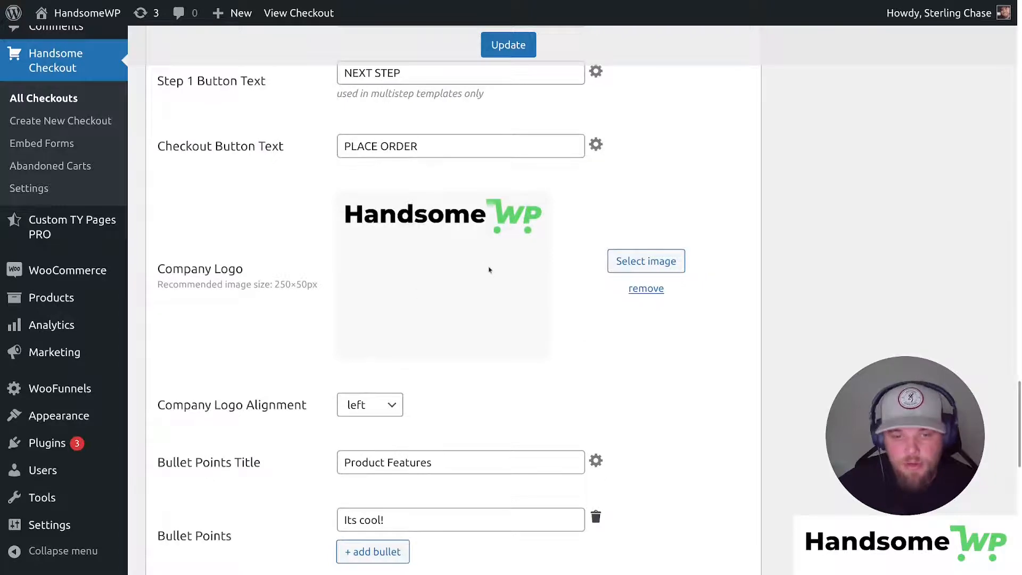
{"action": "scroll", "coordinate": [489, 270], "scroll_direction": "down", "scroll_amount": 5}
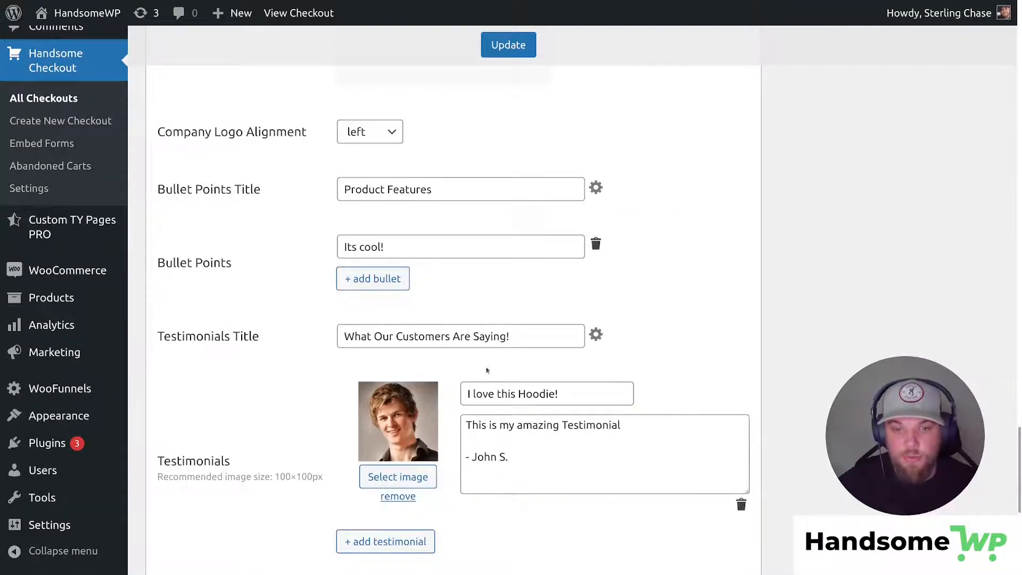
{"action": "scroll", "coordinate": [432, 386], "scroll_direction": "down", "scroll_amount": 3}
{"action": "scroll", "coordinate": [452, 403], "scroll_direction": "up", "scroll_amount": 15}
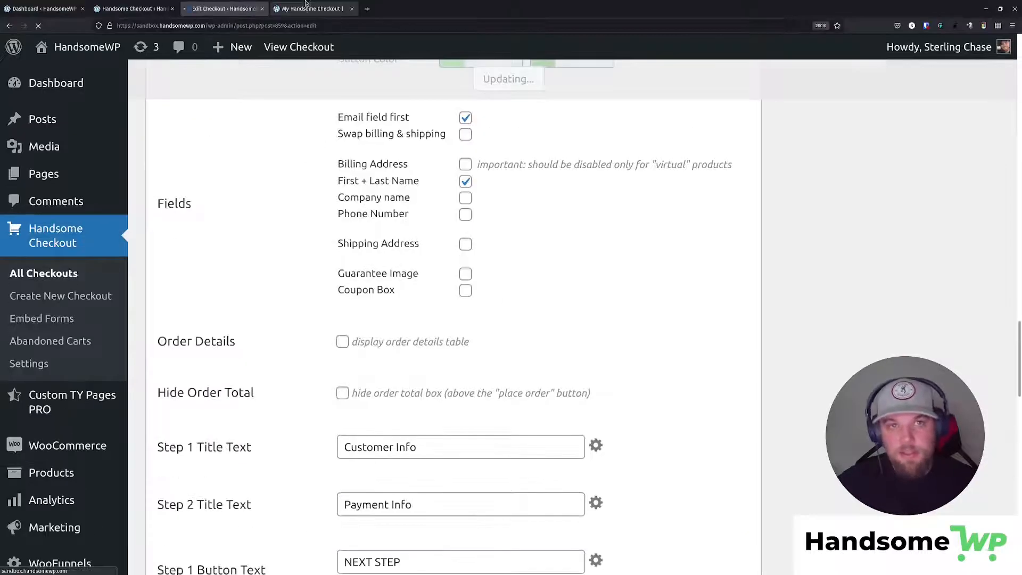
Step: Reload the live My Handsome Checkout page and examine its customer fields, payment options, product details and order total
{"action": "left_click", "coordinate": [307, 8]}
{"action": "left_click", "coordinate": [38, 26]}
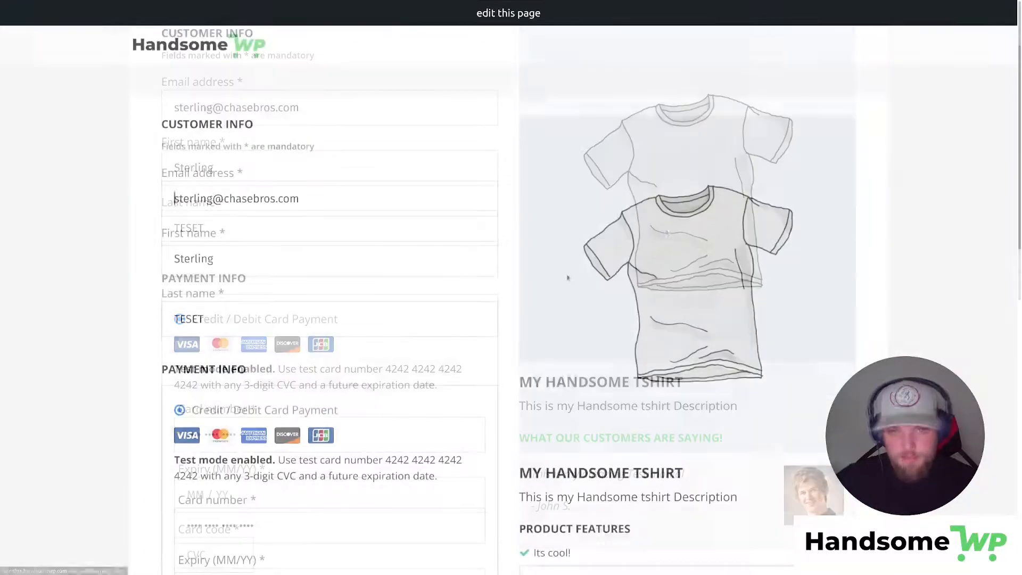
{"action": "scroll", "coordinate": [569, 336], "scroll_direction": "down", "scroll_amount": 5}
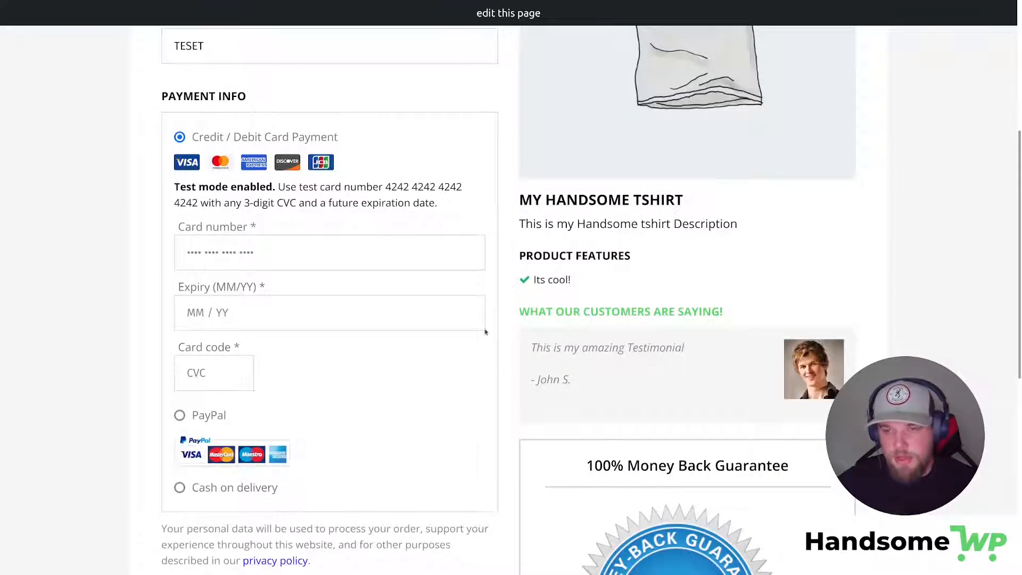
{"action": "scroll", "coordinate": [507, 301], "scroll_direction": "down", "scroll_amount": 7}
{"action": "scroll", "coordinate": [457, 299], "scroll_direction": "up", "scroll_amount": 2}
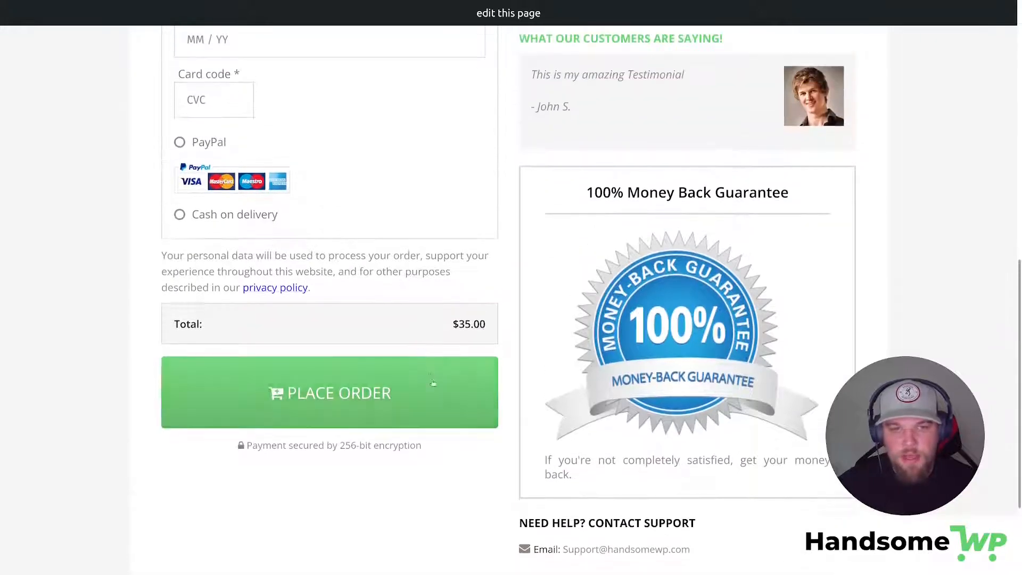
{"action": "left_click", "coordinate": [430, 376]}
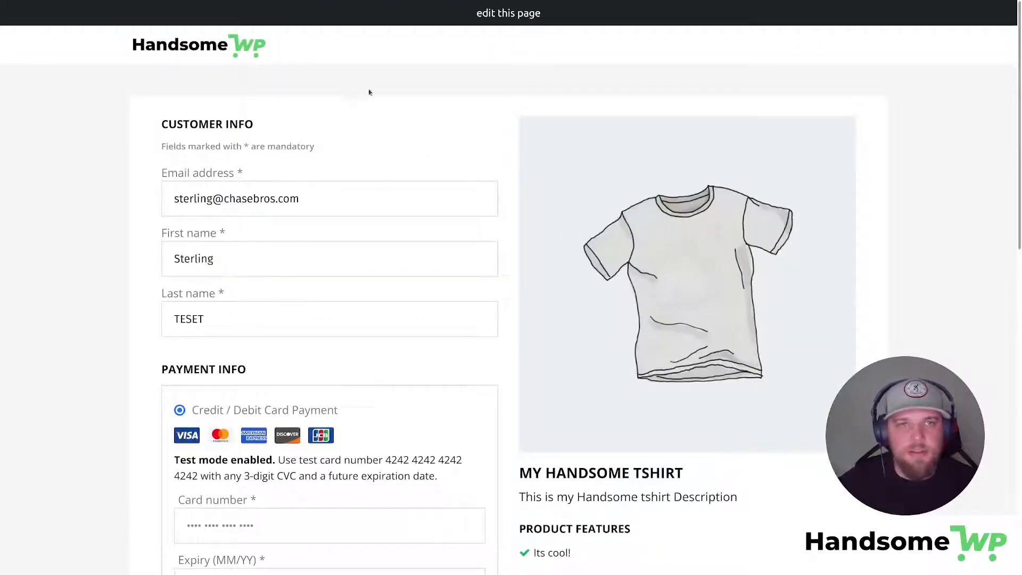
Step: Add the Cap and Hoodie products to My Handsome Checkout alongside the T-Shirt and update the checkout
{"action": "left_click", "coordinate": [223, 8]}
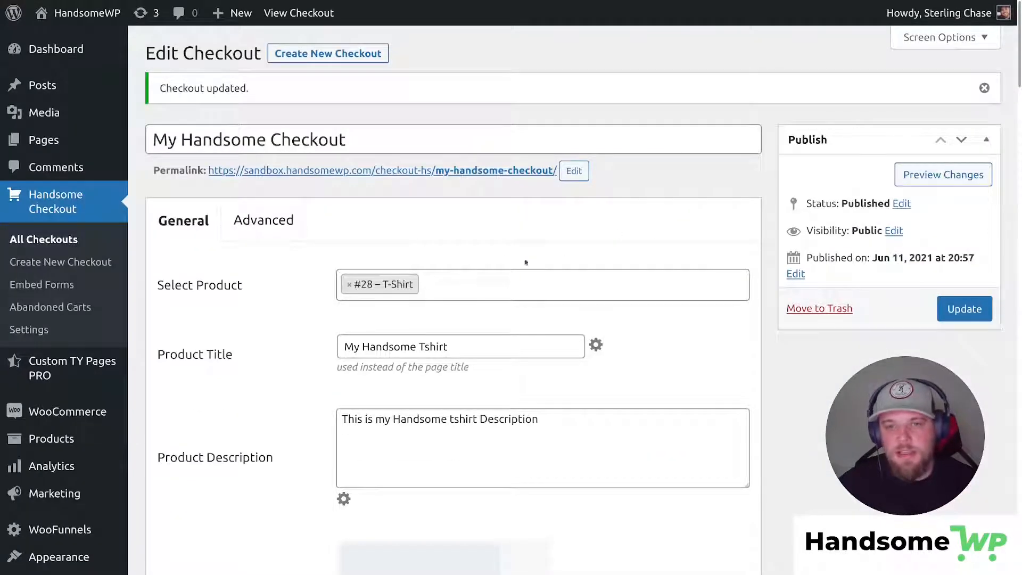
{"action": "left_click", "coordinate": [523, 276]}
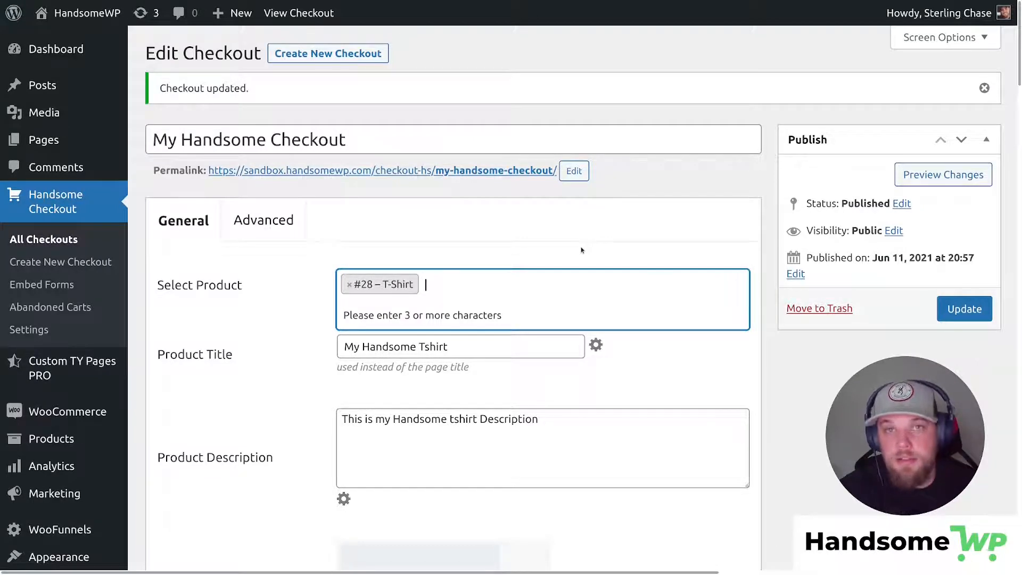
{"action": "type", "text": "cap"}
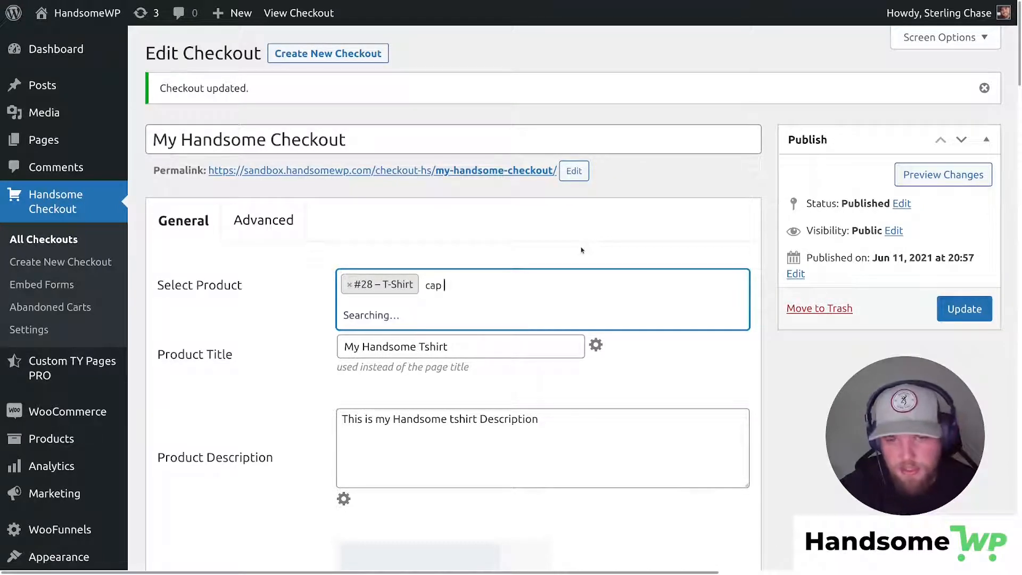
{"action": "key", "text": "Return"}
{"action": "type", "text": "hoood"}
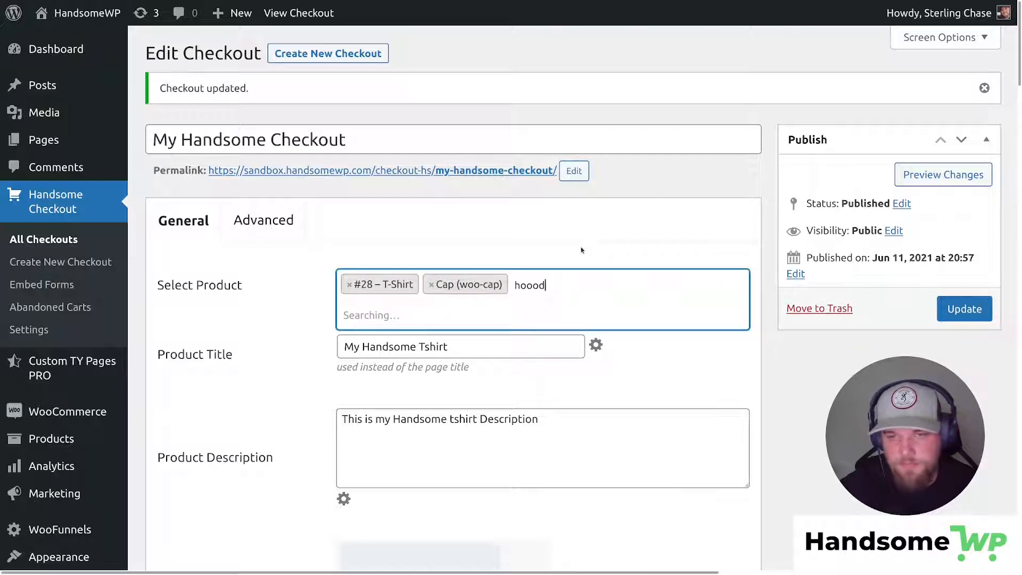
{"action": "key", "text": "BackSpace"}
{"action": "key", "text": "BackSpace"}
{"action": "type", "text": "d"}
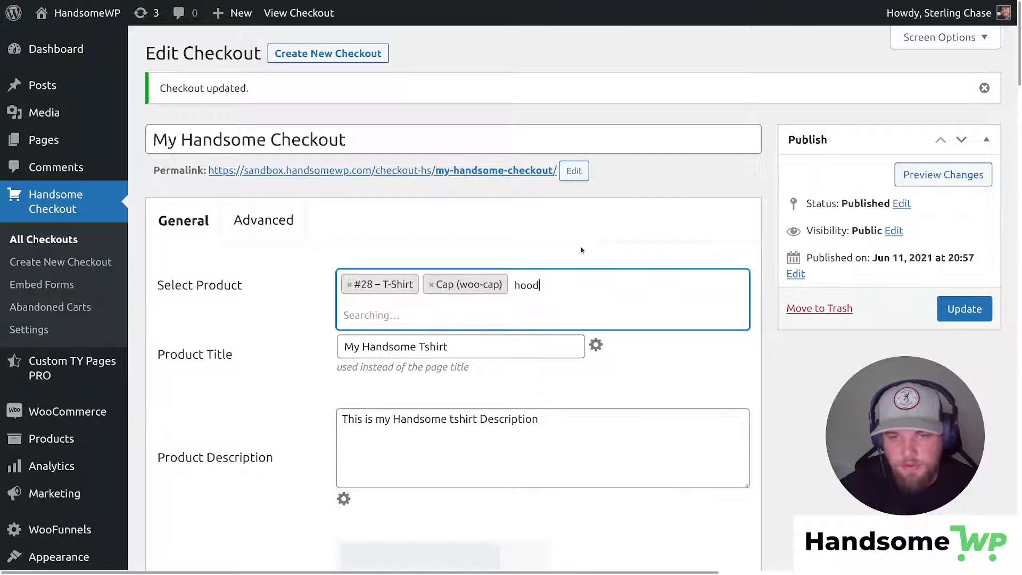
{"action": "key", "text": "Return"}
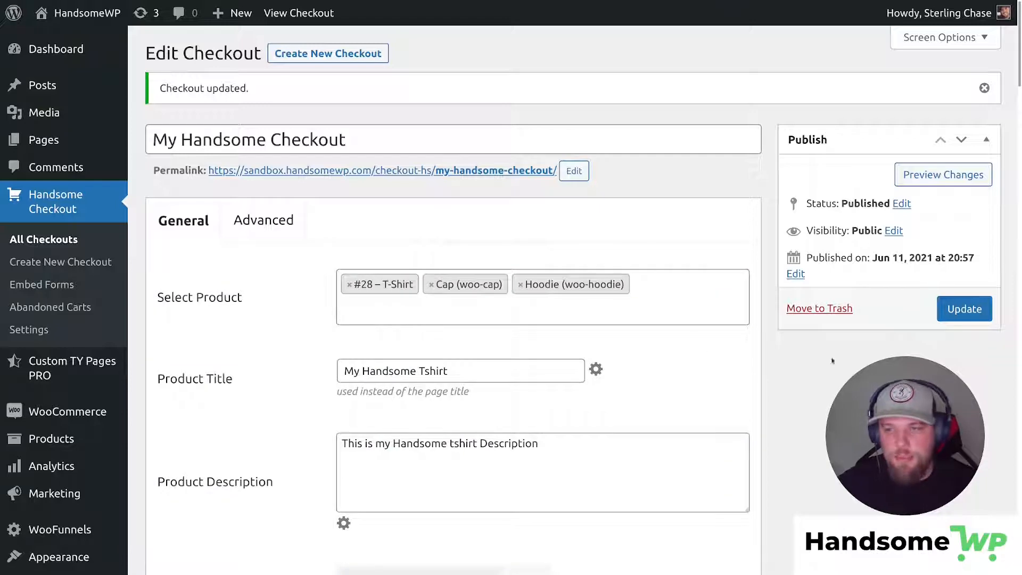
{"action": "left_click", "coordinate": [963, 308]}
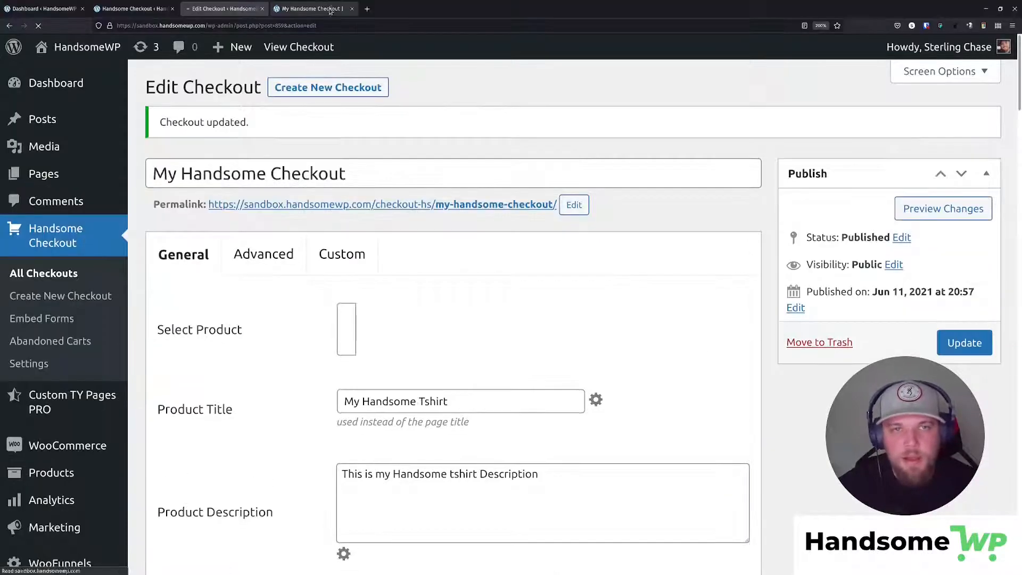
Step: Reload the live checkout page and check the order total and how the added products are presented
{"action": "left_click", "coordinate": [323, 10]}
{"action": "left_click", "coordinate": [38, 26]}
{"action": "scroll", "coordinate": [511, 223], "scroll_direction": "down", "scroll_amount": 10}
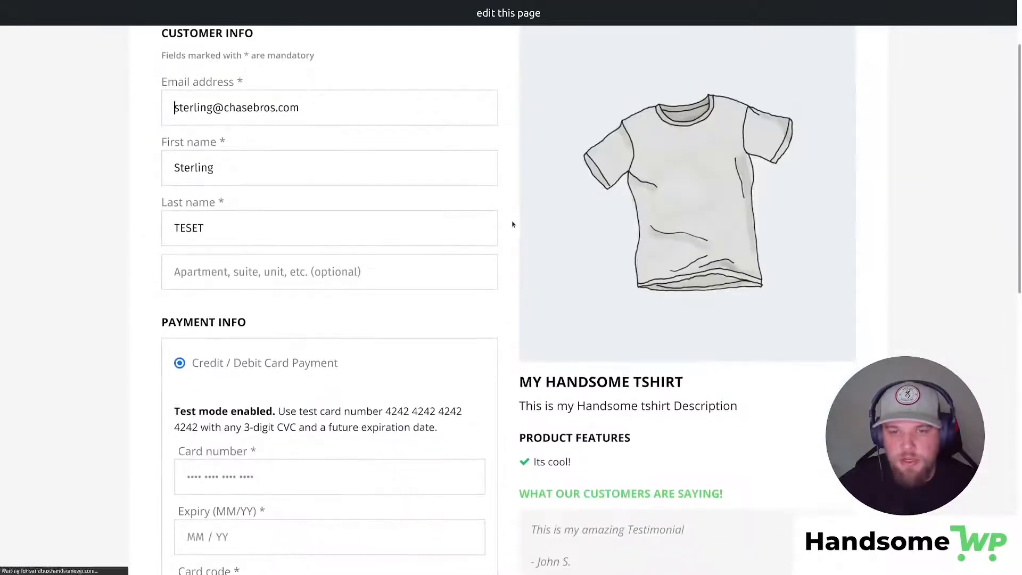
{"action": "left_click_drag", "start_coordinate": [461, 415], "coordinate": [486, 419]}
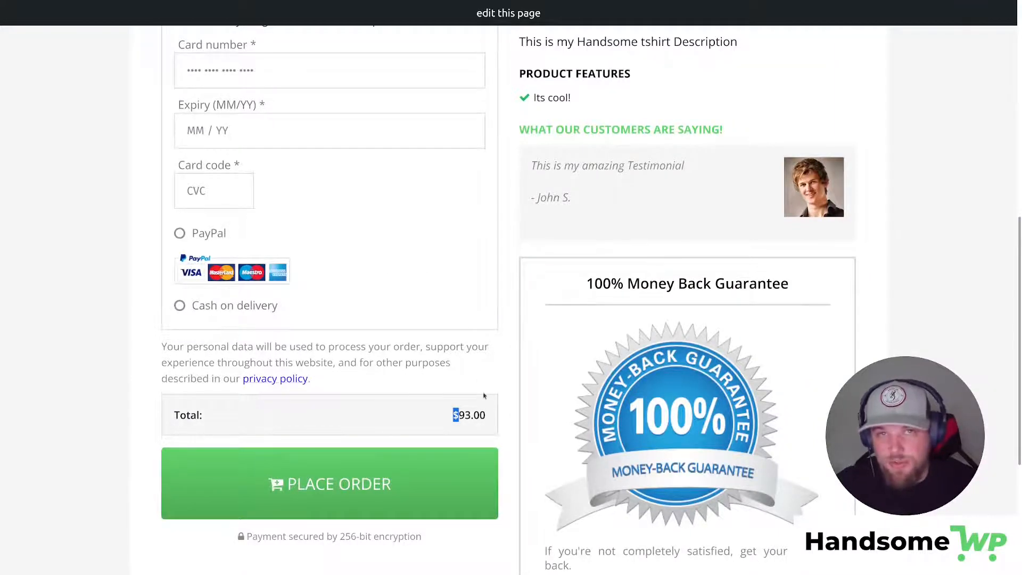
{"action": "scroll", "coordinate": [501, 368], "scroll_direction": "up", "scroll_amount": 8}
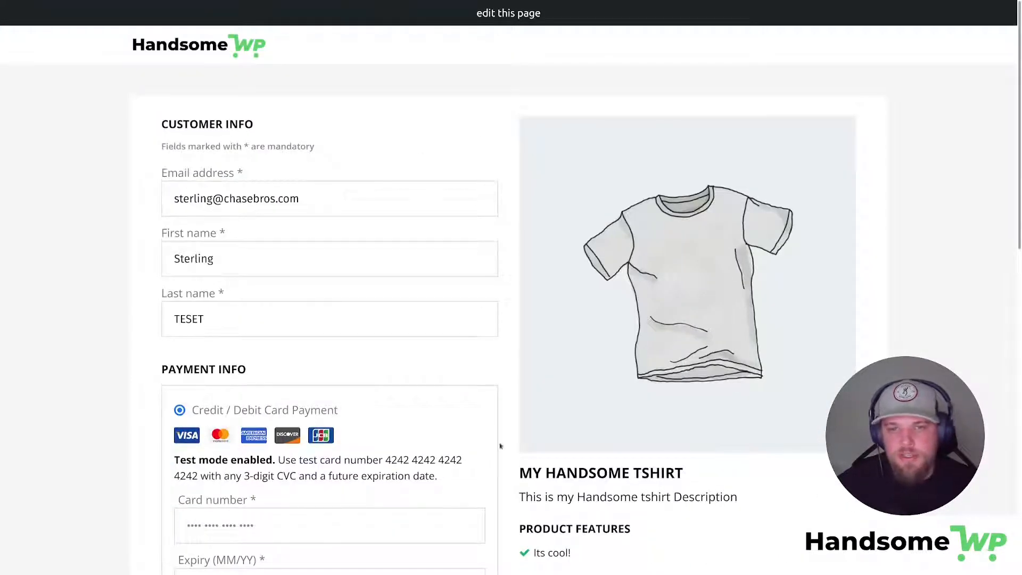
{"action": "scroll", "coordinate": [488, 469], "scroll_direction": "down", "scroll_amount": 10}
{"action": "scroll", "coordinate": [512, 379], "scroll_direction": "up", "scroll_amount": 10}
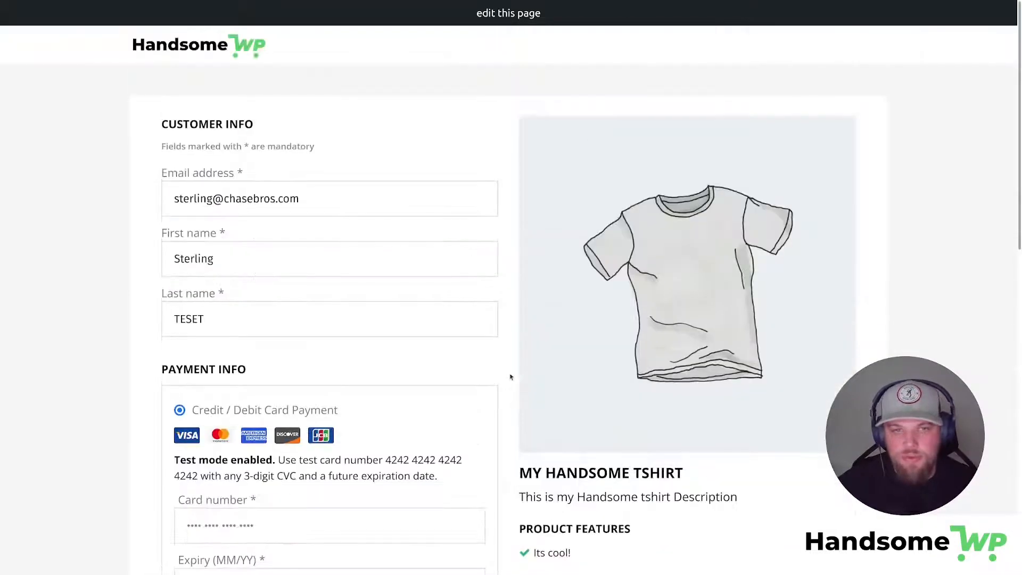
Step: Enable the order details table for My Handsome Checkout and update the checkout
{"action": "left_click", "coordinate": [213, 8]}
{"action": "scroll", "coordinate": [343, 195], "scroll_direction": "down", "scroll_amount": 5}
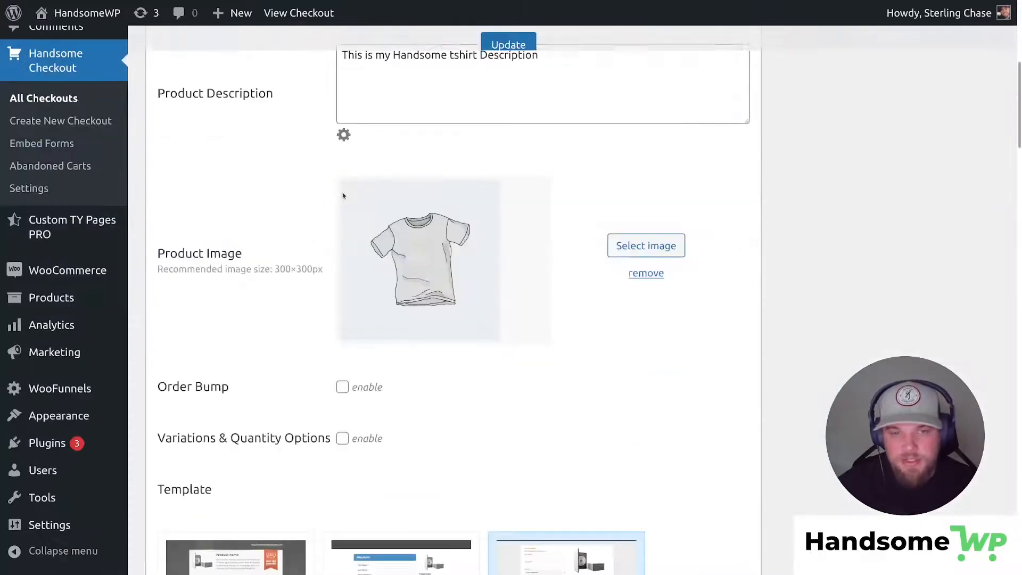
{"action": "scroll", "coordinate": [279, 234], "scroll_direction": "down", "scroll_amount": 15}
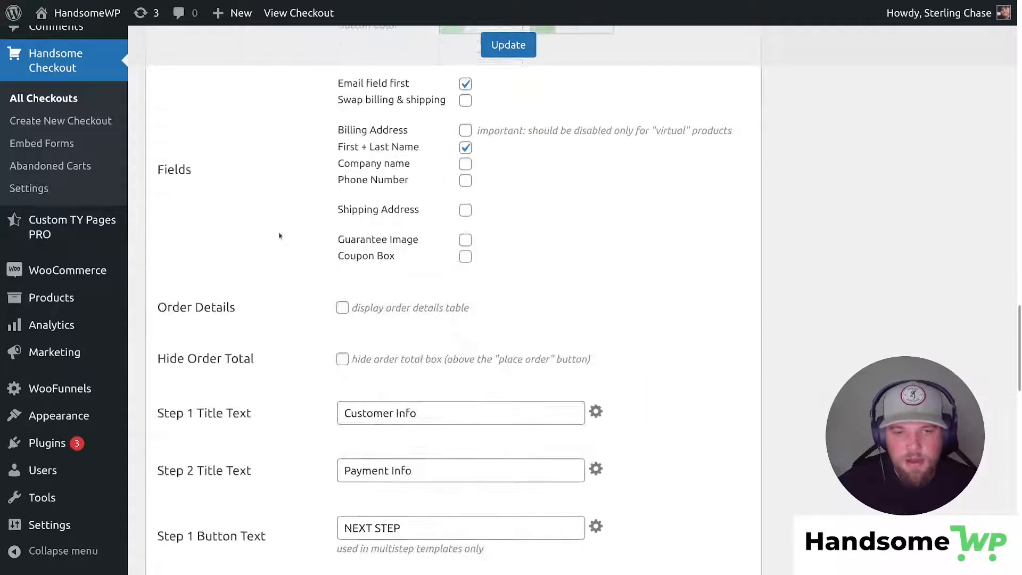
{"action": "left_click", "coordinate": [342, 309]}
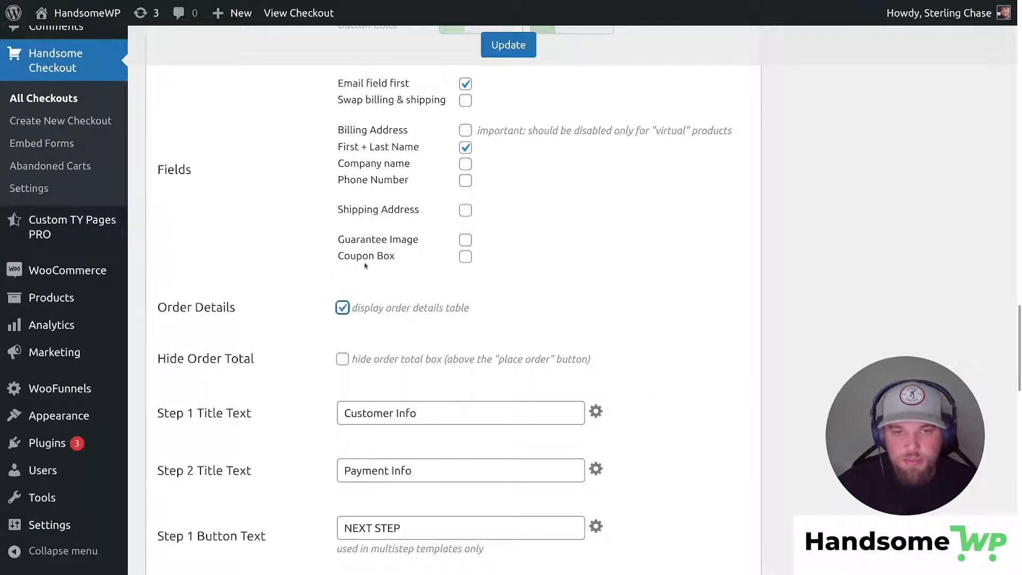
{"action": "left_click", "coordinate": [508, 45]}
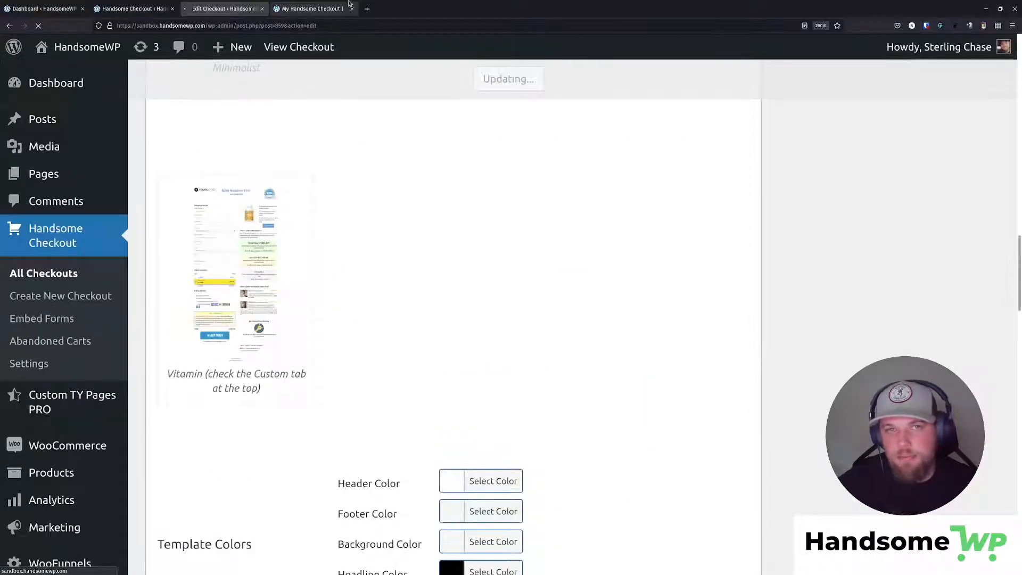
Step: Reload the live checkout page and examine the products, shipping and total in the order details table under Payment Info
{"action": "left_click", "coordinate": [341, 7]}
{"action": "key", "text": "F5"}
{"action": "scroll", "coordinate": [177, 160], "scroll_direction": "down", "scroll_amount": 5}
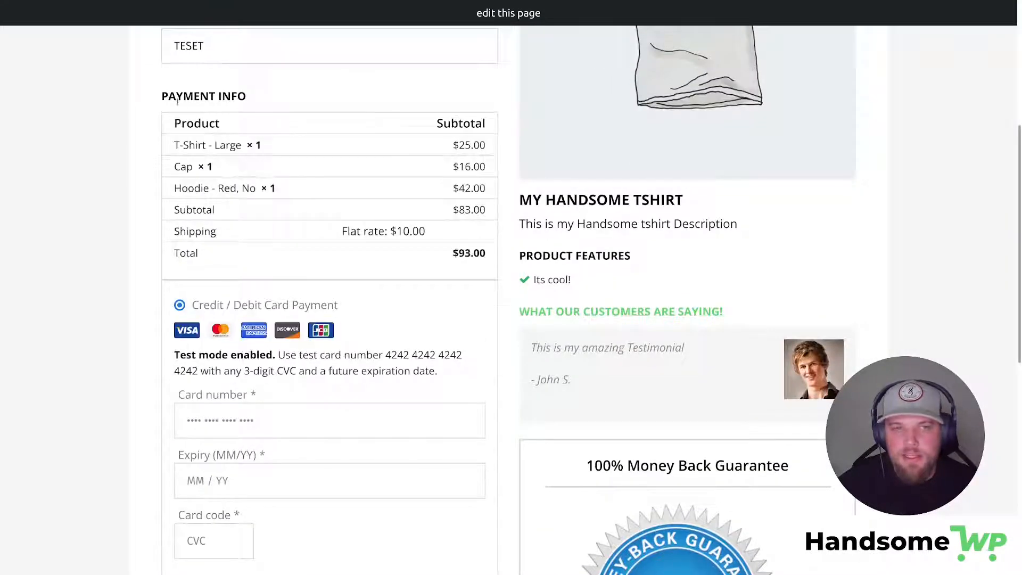
{"action": "left_click_drag", "start_coordinate": [169, 98], "coordinate": [223, 95]}
{"action": "left_click_drag", "start_coordinate": [174, 123], "coordinate": [263, 145]}
{"action": "left_click_drag", "start_coordinate": [174, 167], "coordinate": [310, 188]}
{"action": "left_click_drag", "start_coordinate": [458, 254], "coordinate": [500, 301]}
{"action": "left_click", "coordinate": [485, 268]}
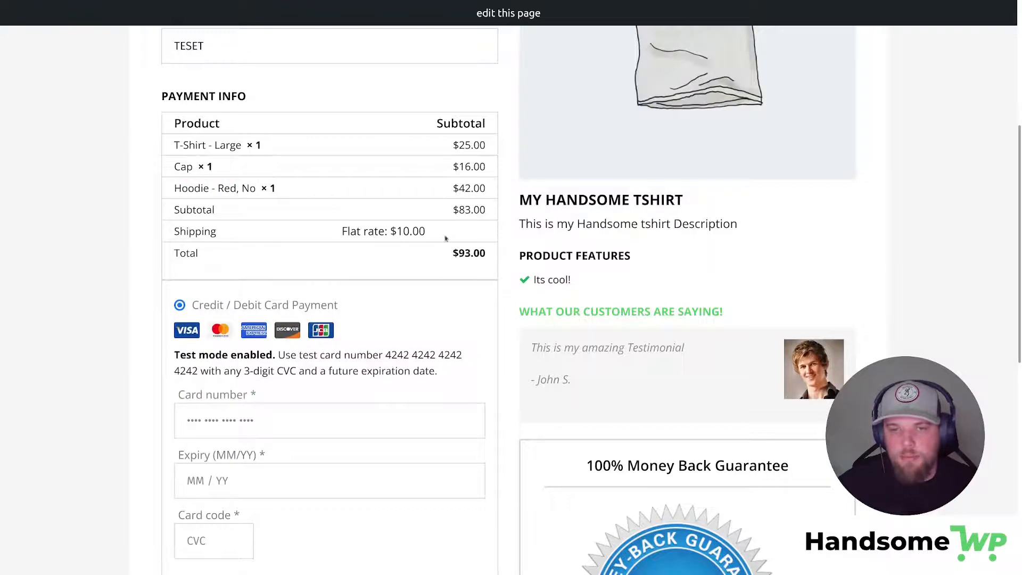
{"action": "scroll", "coordinate": [510, 268], "scroll_direction": "up", "scroll_amount": 5}
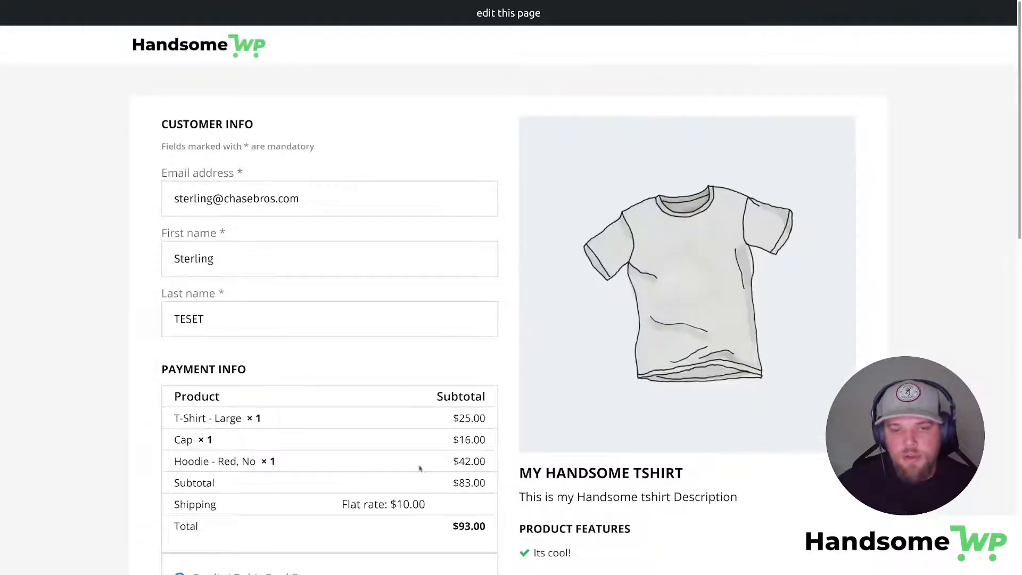
{"action": "mouse_move", "coordinate": [293, 2]}
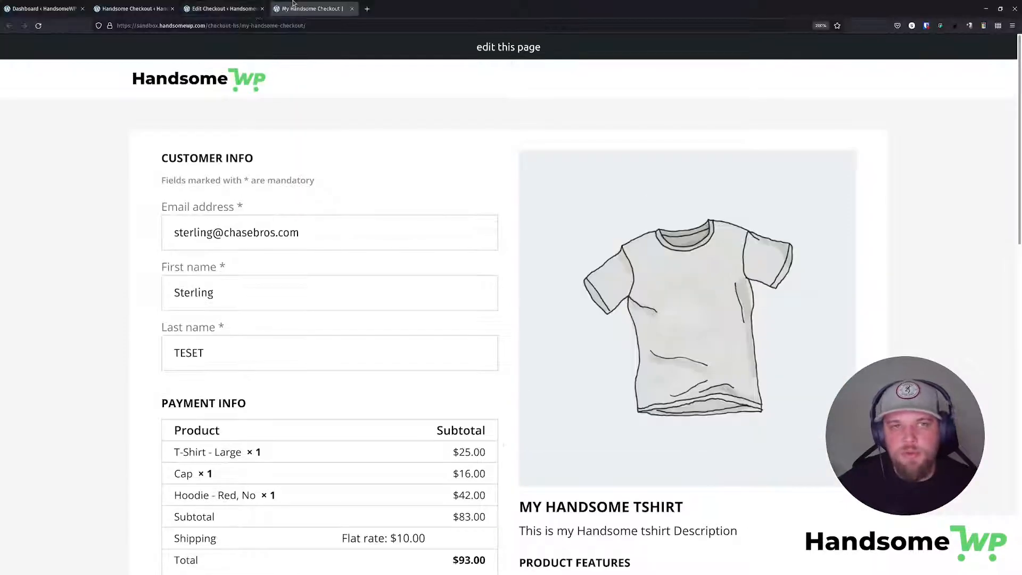
Step: Disable the order details table, switch My Handsome Checkout to the Multi Product template and update the checkout
{"action": "left_click", "coordinate": [228, 11]}
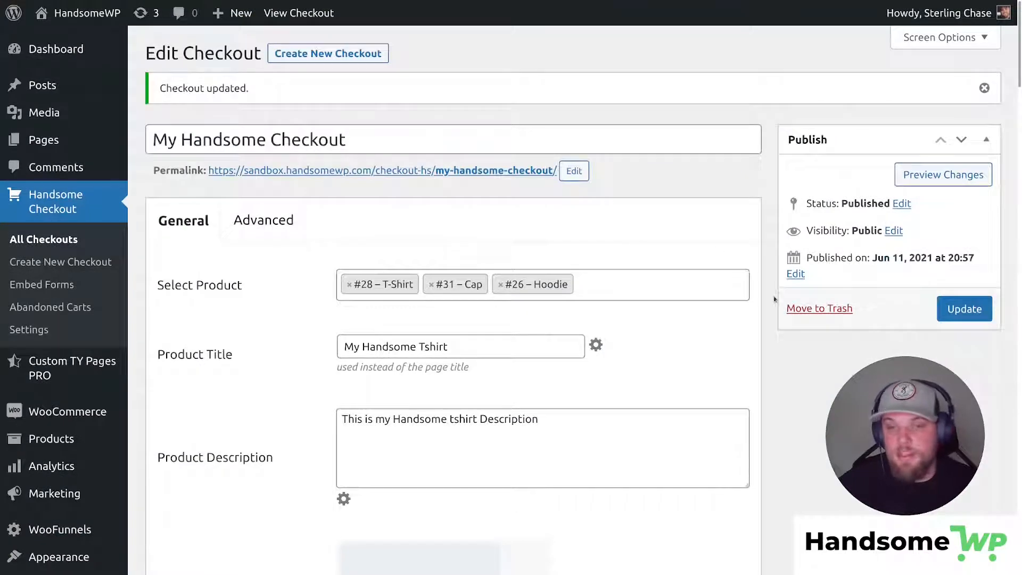
{"action": "scroll", "coordinate": [753, 304], "scroll_direction": "down", "scroll_amount": 6}
{"action": "scroll", "coordinate": [486, 327], "scroll_direction": "down", "scroll_amount": 10}
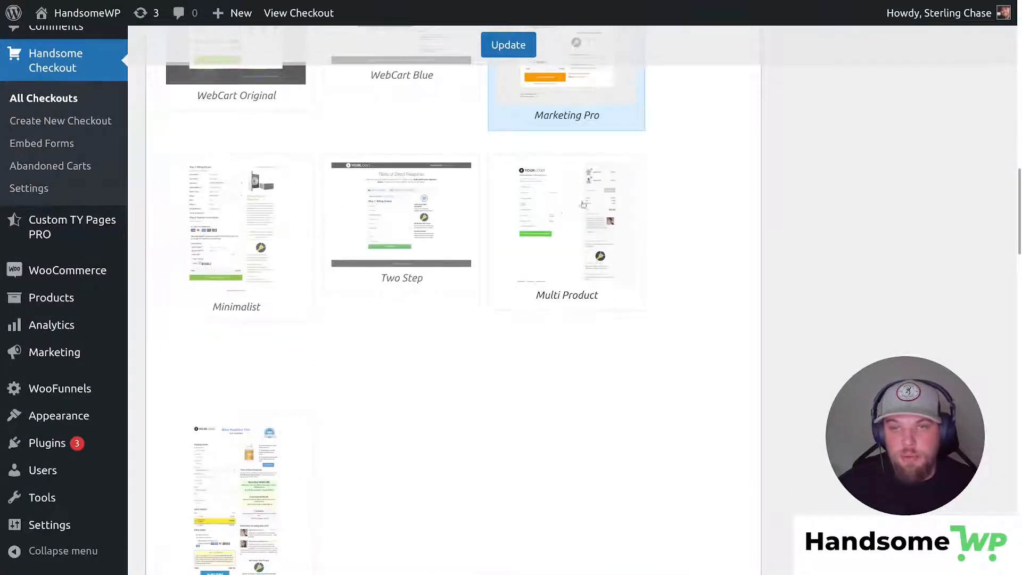
{"action": "scroll", "coordinate": [449, 333], "scroll_direction": "down", "scroll_amount": 8}
{"action": "scroll", "coordinate": [452, 343], "scroll_direction": "down", "scroll_amount": 7}
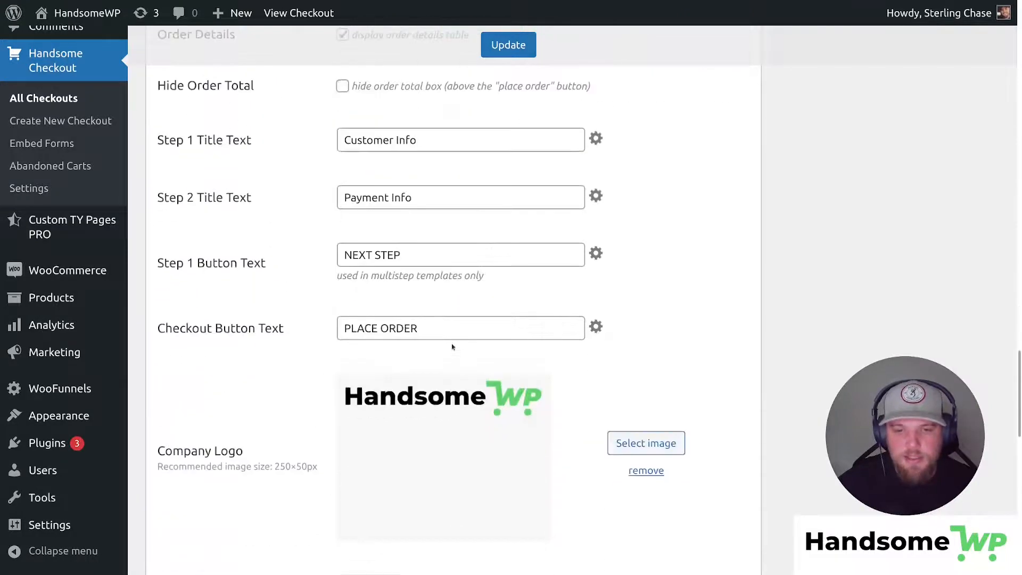
{"action": "scroll", "coordinate": [451, 343], "scroll_direction": "up", "scroll_amount": 5}
{"action": "scroll", "coordinate": [612, 335], "scroll_direction": "up", "scroll_amount": 10}
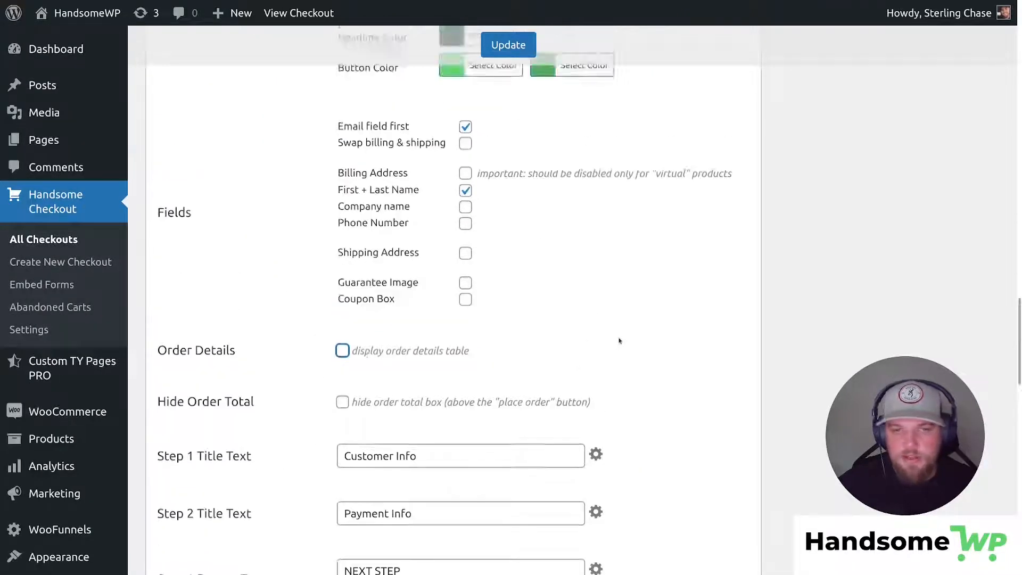
{"action": "left_click", "coordinate": [575, 310]}
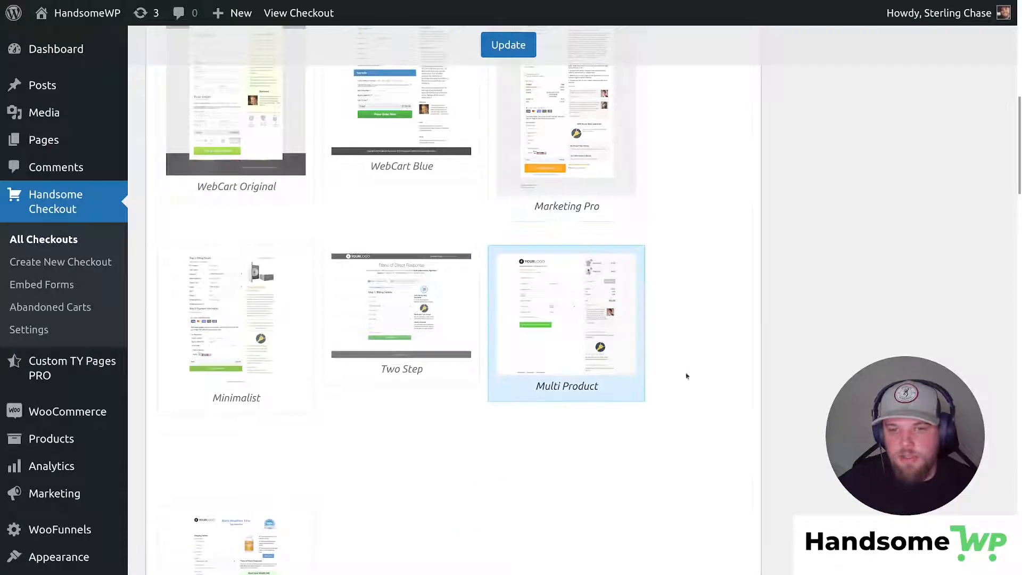
{"action": "left_click", "coordinate": [508, 45]}
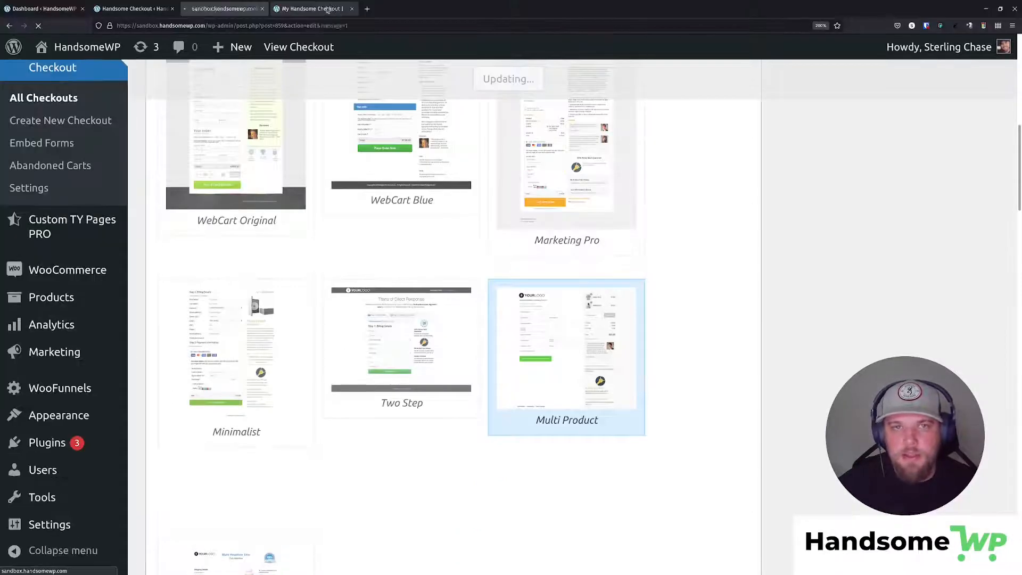
Step: Reload the live checkout page and examine the itemized products, subtotal, shipping and total beside the customer form
{"action": "left_click", "coordinate": [311, 8]}
{"action": "left_click", "coordinate": [39, 25]}
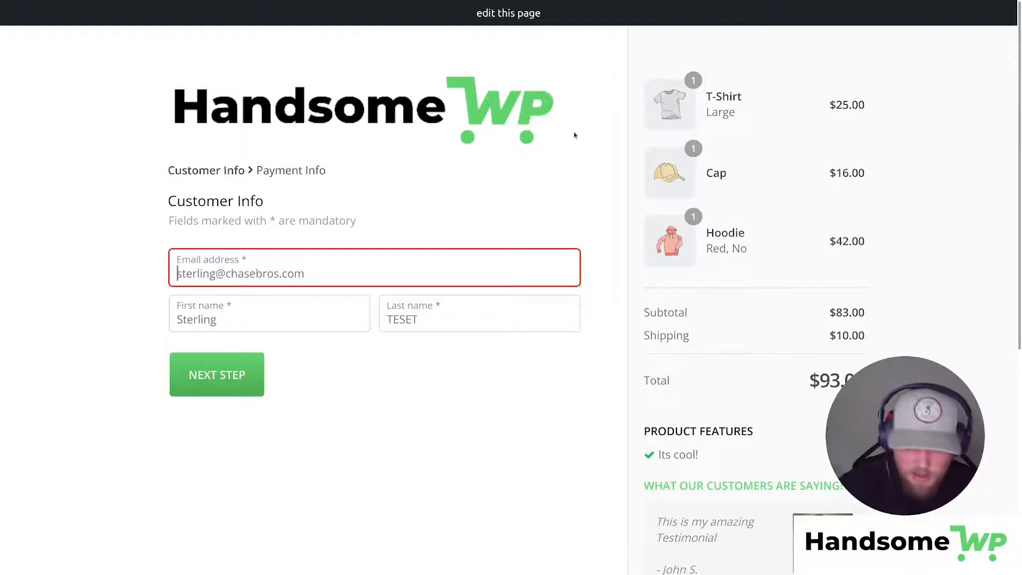
{"action": "key", "text": "ctrl+minus"}
{"action": "key", "text": "ctrl+minus"}
{"action": "key", "text": "ctrl+minus"}
{"action": "key", "text": "ctrl+minus"}
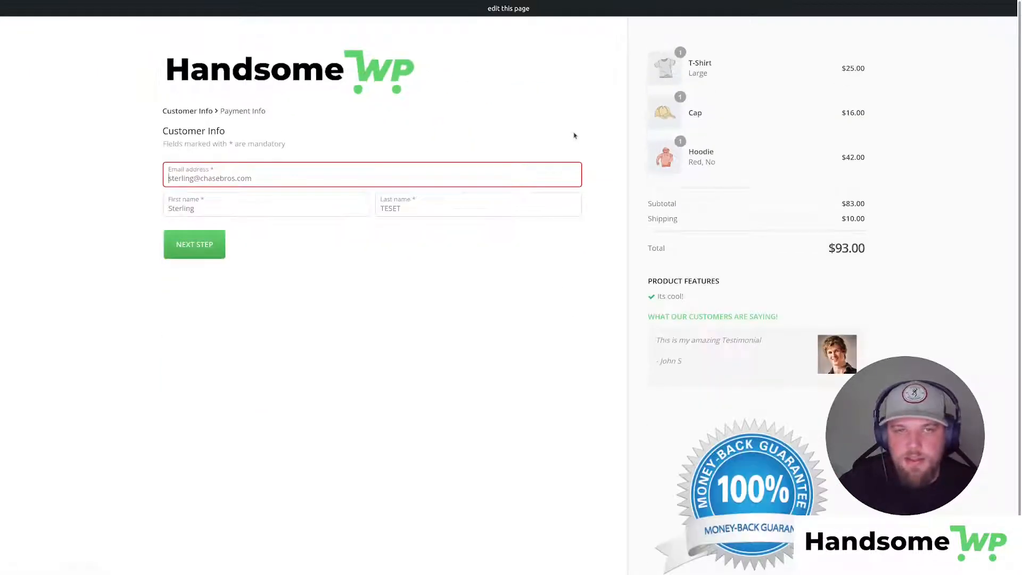
{"action": "key", "text": "ctrl+plus"}
{"action": "key", "text": "ctrl+plus"}
{"action": "key", "text": "ctrl+plus"}
{"action": "key", "text": "ctrl+plus"}
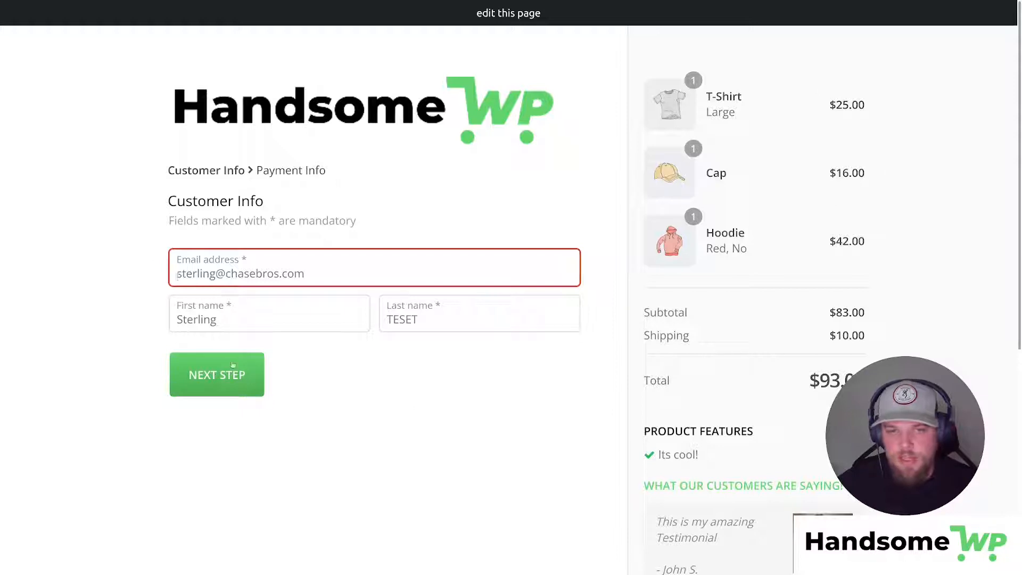
{"action": "left_click", "coordinate": [665, 70]}
{"action": "left_click_drag", "start_coordinate": [717, 98], "coordinate": [803, 78]}
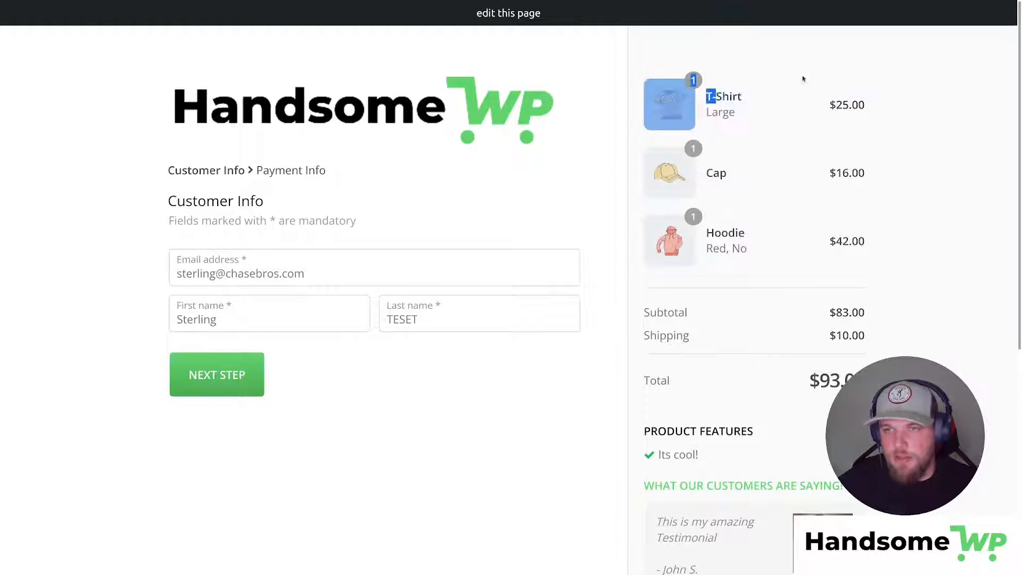
{"action": "left_click", "coordinate": [723, 100]}
Step: Continue to the Payment Info step and review the payment methods, product features, testimonial and guarantee
{"action": "left_click", "coordinate": [240, 372]}
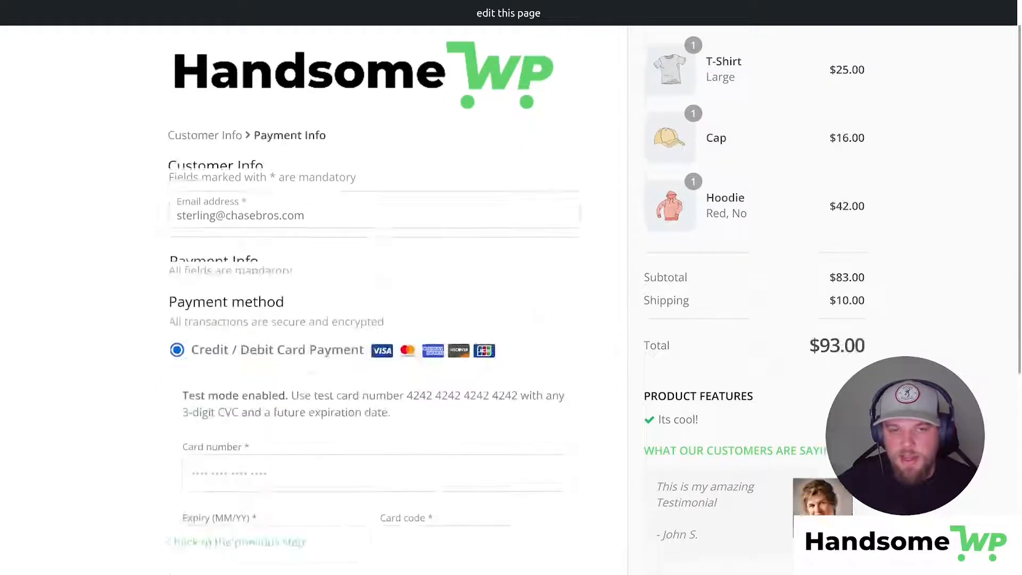
{"action": "scroll", "coordinate": [515, 265], "scroll_direction": "down", "scroll_amount": 4}
{"action": "scroll", "coordinate": [515, 265], "scroll_direction": "up", "scroll_amount": 3}
{"action": "scroll", "coordinate": [566, 402], "scroll_direction": "up", "scroll_amount": 4}
{"action": "scroll", "coordinate": [665, 341], "scroll_direction": "down", "scroll_amount": 3}
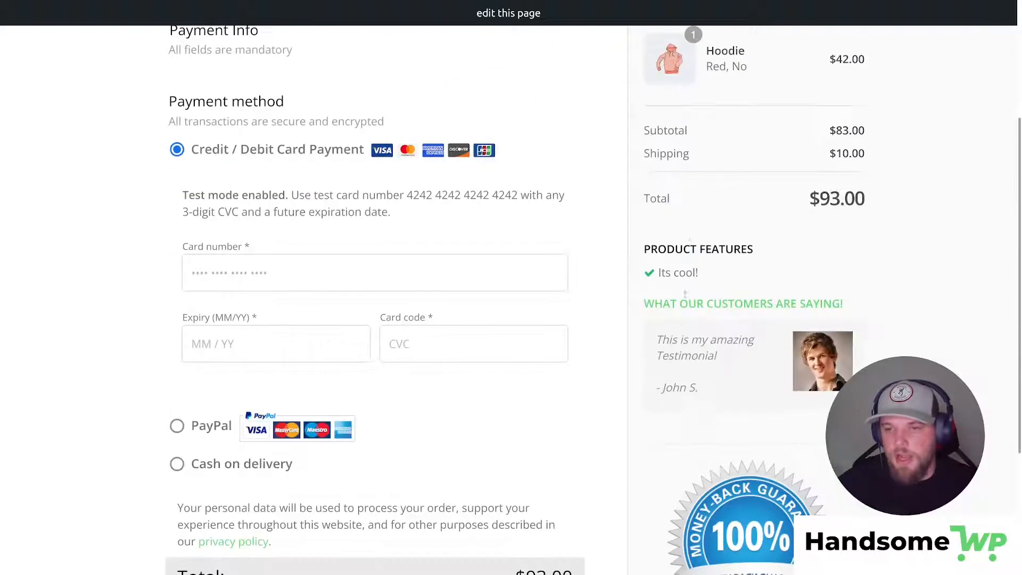
{"action": "scroll", "coordinate": [852, 333], "scroll_direction": "down", "scroll_amount": 3}
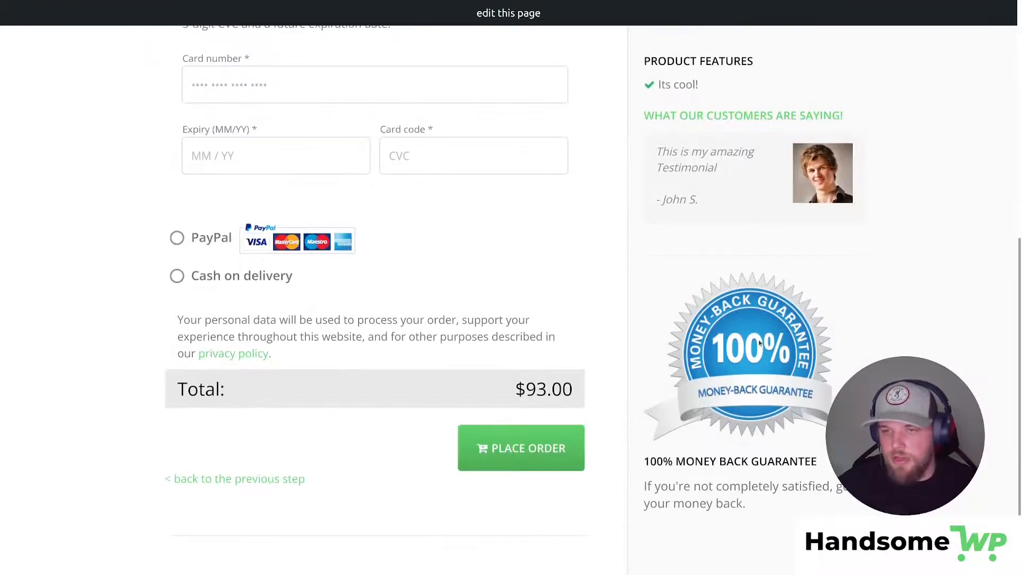
{"action": "scroll", "coordinate": [760, 343], "scroll_direction": "up", "scroll_amount": 7}
{"action": "left_click_drag", "start_coordinate": [644, 425], "coordinate": [703, 451]}
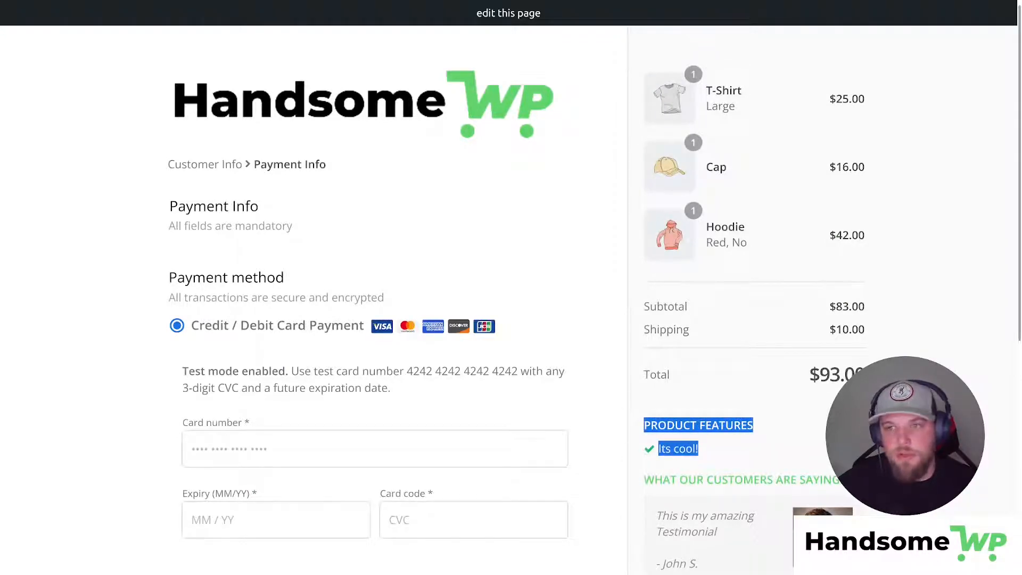
{"action": "scroll", "coordinate": [745, 372], "scroll_direction": "up", "scroll_amount": 1}
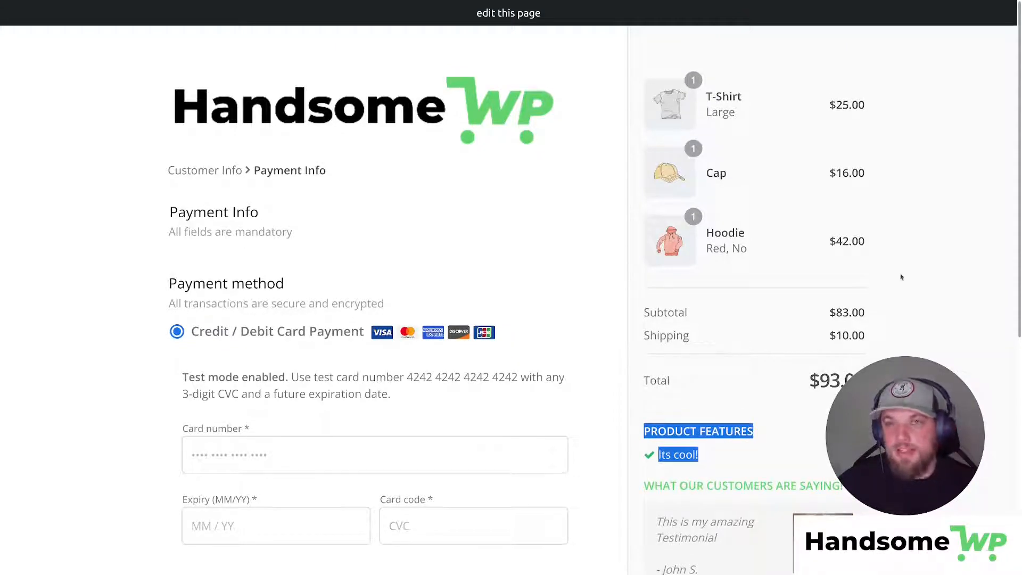
{"action": "left_click", "coordinate": [685, 429]}
{"action": "left_click_drag", "start_coordinate": [650, 430], "coordinate": [721, 456]}
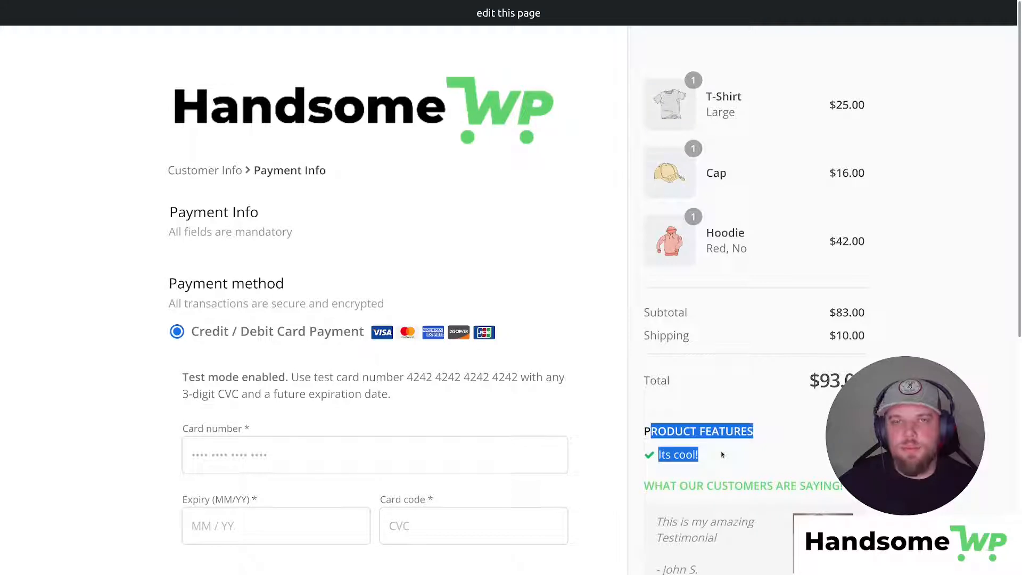
Step: Examine the T-Shirt, Cap and Hoodie entries in the order summary and the rest of the payment page
{"action": "left_click_drag", "start_coordinate": [706, 96], "coordinate": [739, 108]}
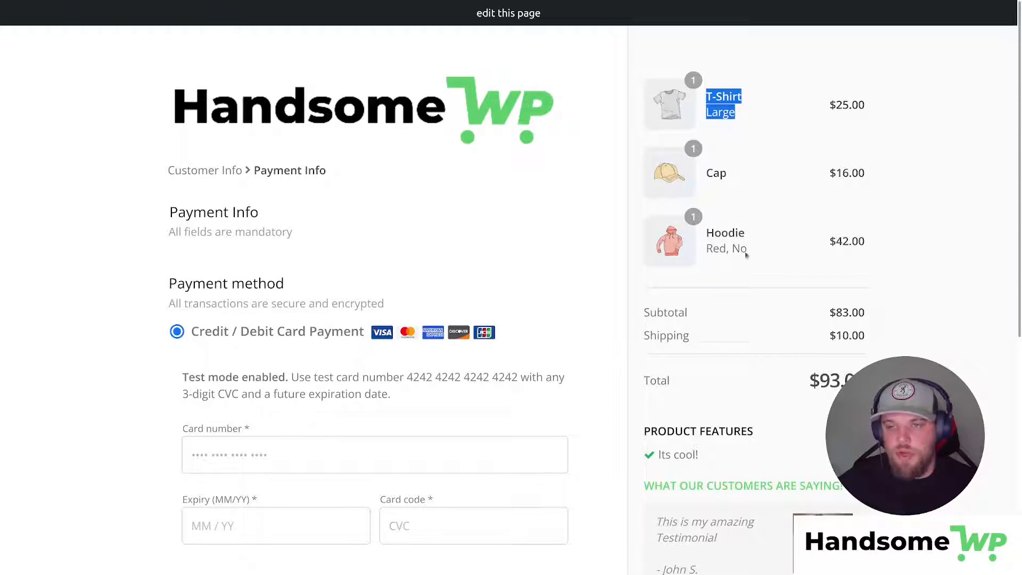
{"action": "left_click", "coordinate": [700, 123]}
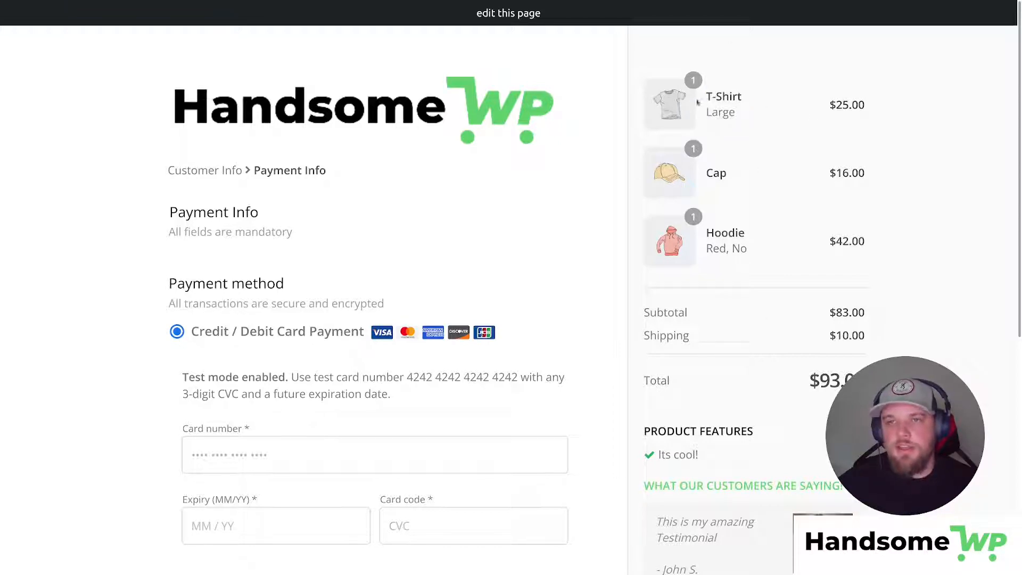
{"action": "left_click_drag", "start_coordinate": [715, 97], "coordinate": [770, 120]}
{"action": "left_click_drag", "start_coordinate": [710, 176], "coordinate": [774, 190]}
{"action": "left_click", "coordinate": [707, 237]}
{"action": "left_click_drag", "start_coordinate": [707, 237], "coordinate": [816, 275]}
{"action": "left_click", "coordinate": [769, 261]}
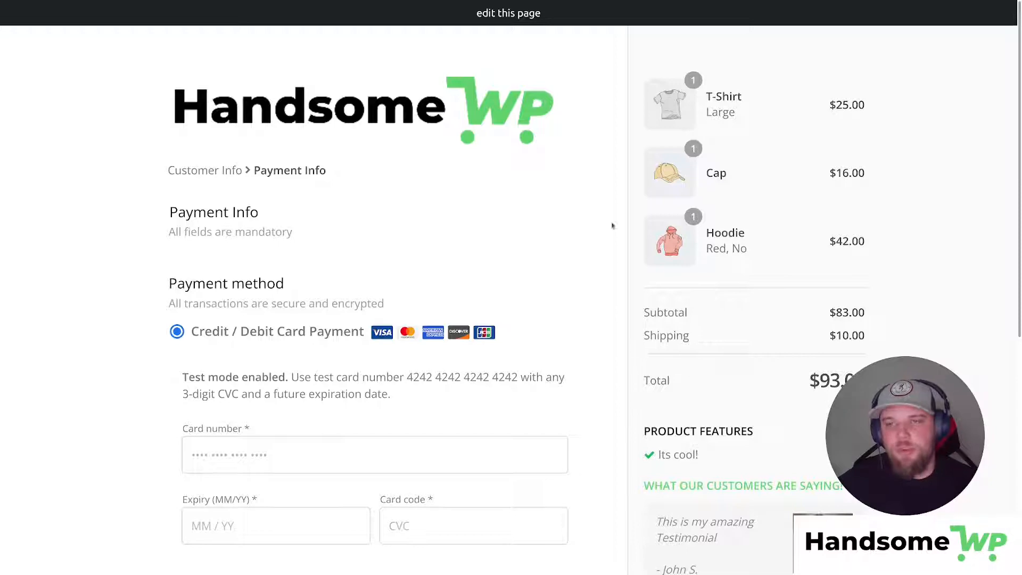
{"action": "scroll", "coordinate": [695, 360], "scroll_direction": "down", "scroll_amount": 10}
{"action": "scroll", "coordinate": [694, 383], "scroll_direction": "up", "scroll_amount": 10}
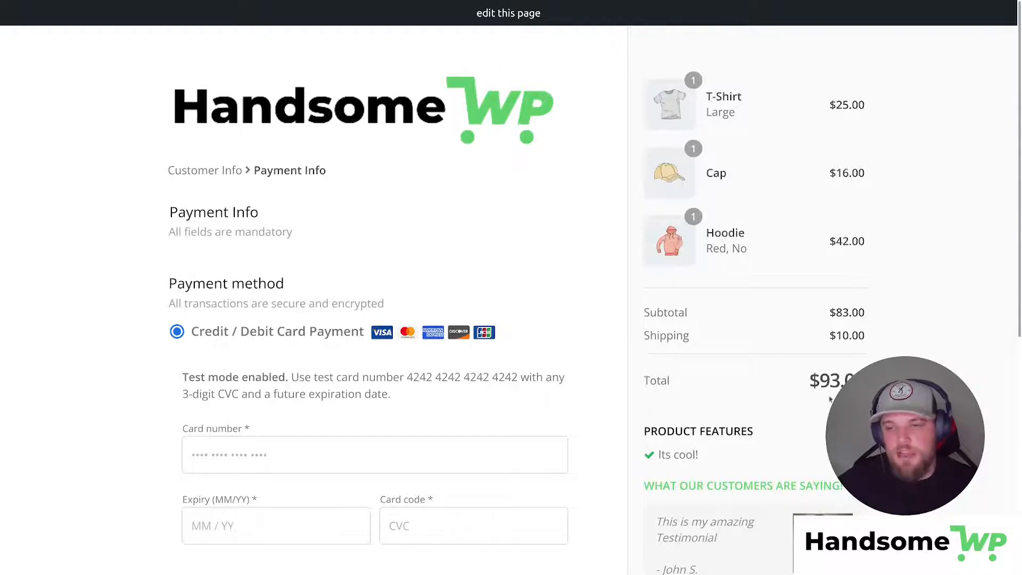
Step: Clear the "Its cool!" bullet point text in the My Handsome Checkout settings
{"action": "left_click", "coordinate": [243, 10]}
{"action": "scroll", "coordinate": [459, 238], "scroll_direction": "down", "scroll_amount": 20}
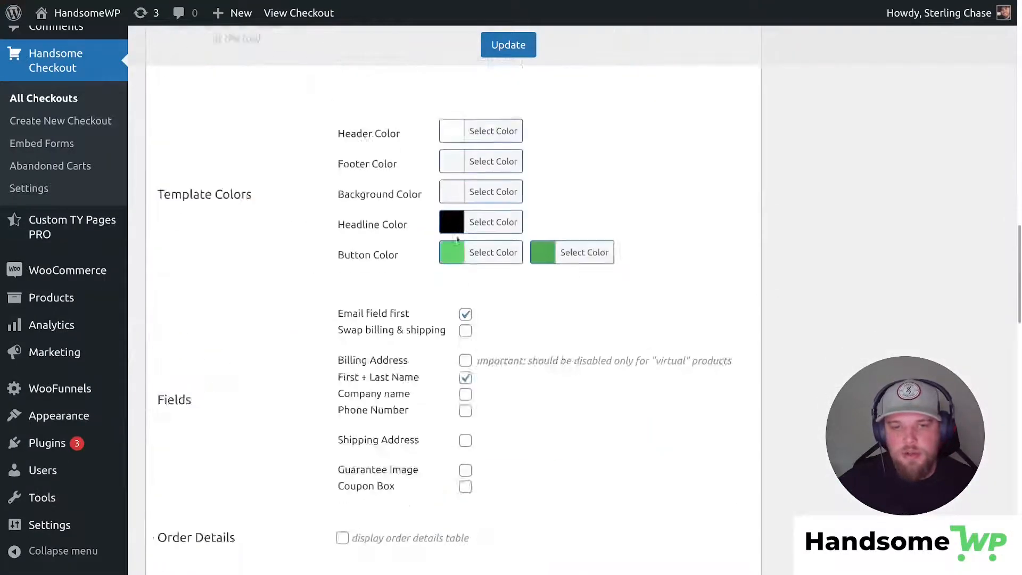
{"action": "scroll", "coordinate": [402, 264], "scroll_direction": "up", "scroll_amount": 5}
{"action": "scroll", "coordinate": [404, 259], "scroll_direction": "up", "scroll_amount": 8}
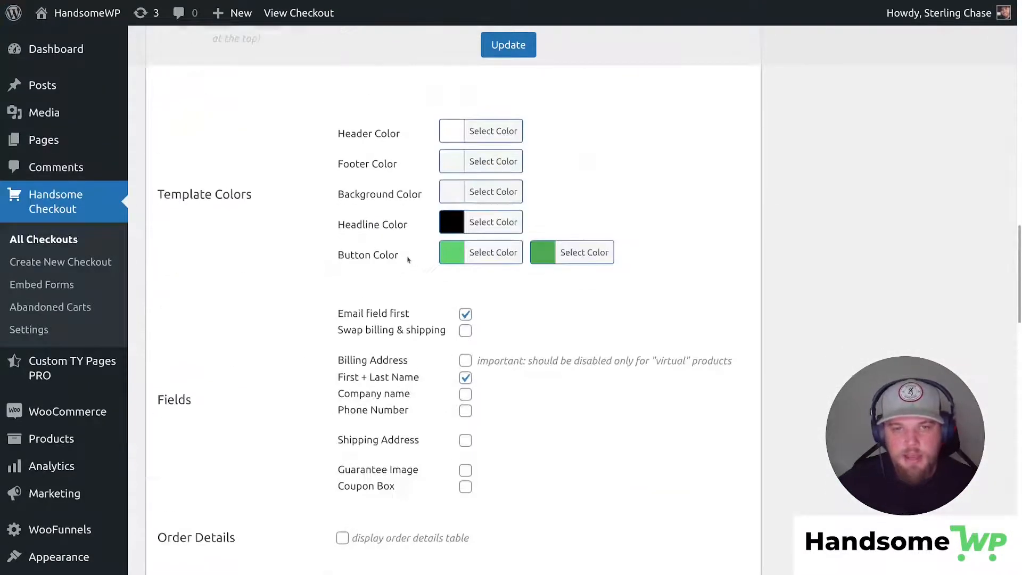
{"action": "scroll", "coordinate": [409, 262], "scroll_direction": "down", "scroll_amount": 20}
{"action": "scroll", "coordinate": [410, 260], "scroll_direction": "up", "scroll_amount": 5}
{"action": "scroll", "coordinate": [410, 260], "scroll_direction": "up", "scroll_amount": 3}
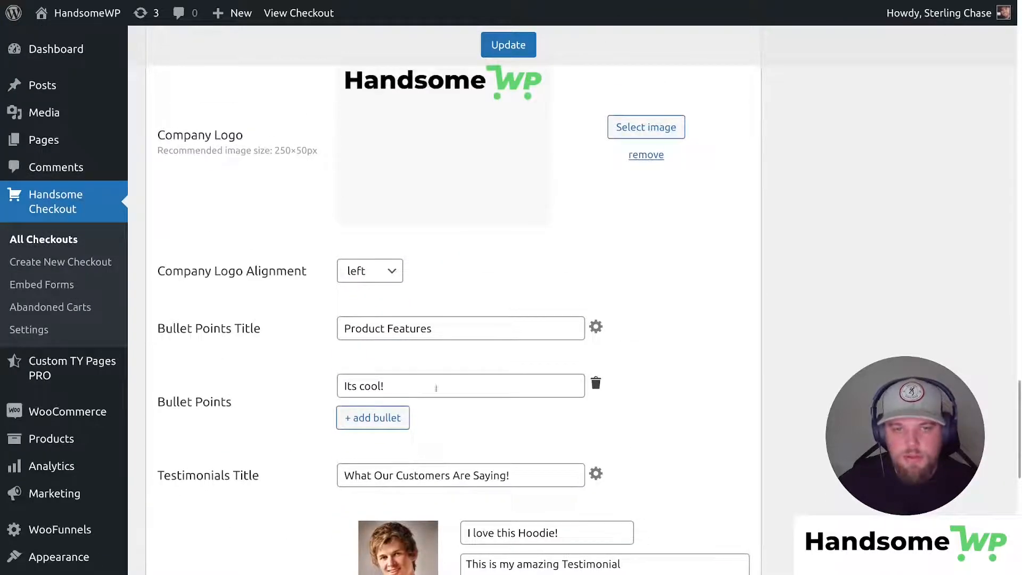
{"action": "left_click", "coordinate": [372, 417]}
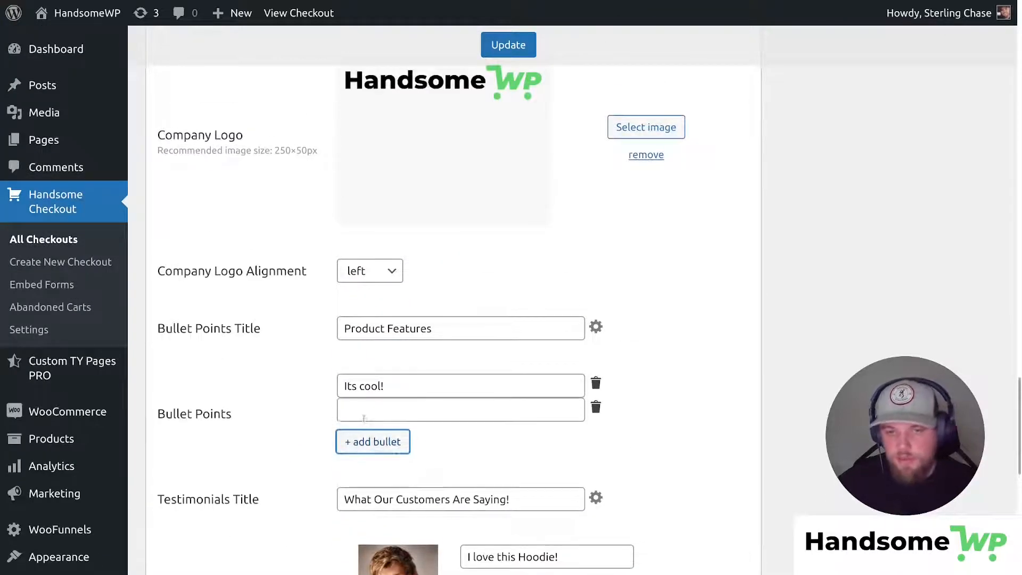
{"action": "left_click", "coordinate": [596, 407]}
{"action": "left_click_drag", "start_coordinate": [416, 386], "coordinate": [316, 391]}
{"action": "key", "text": "BackSpace"}
Step: Clear the Bullet Points Title and update the checkout
{"action": "left_click_drag", "start_coordinate": [439, 327], "coordinate": [323, 329]}
{"action": "key", "text": "BackSpace"}
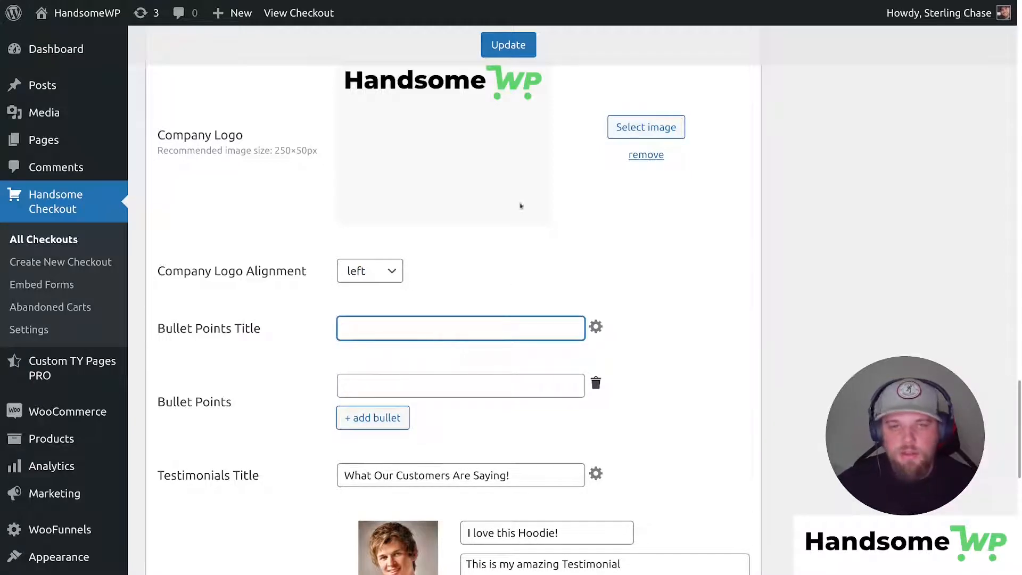
{"action": "left_click", "coordinate": [509, 44]}
Step: Reload the live checkout page and check the area below the order total, including the testimonial
{"action": "left_click", "coordinate": [328, 9]}
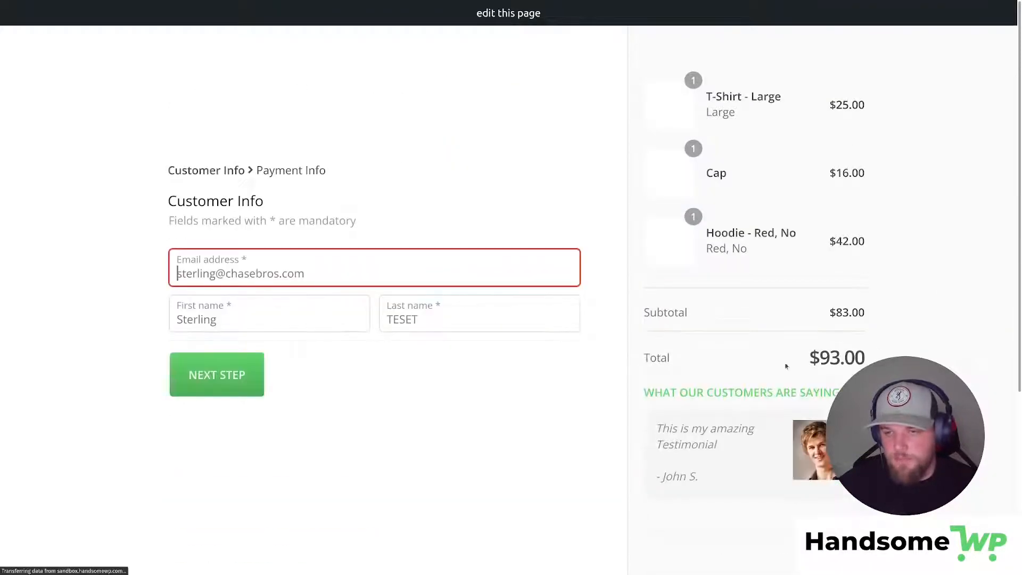
{"action": "left_click_drag", "start_coordinate": [653, 416], "coordinate": [698, 501]}
{"action": "left_click", "coordinate": [681, 397]}
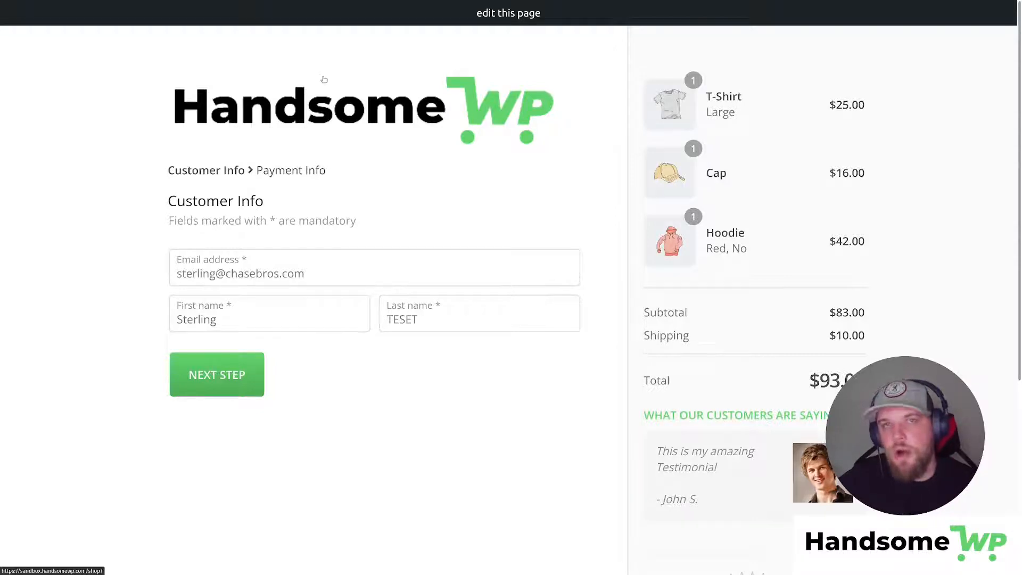
Step: Remove the Cap and Hoodie from My Handsome Checkout's selected products, keeping only the T-Shirt
{"action": "mouse_move", "coordinate": [351, 1]}
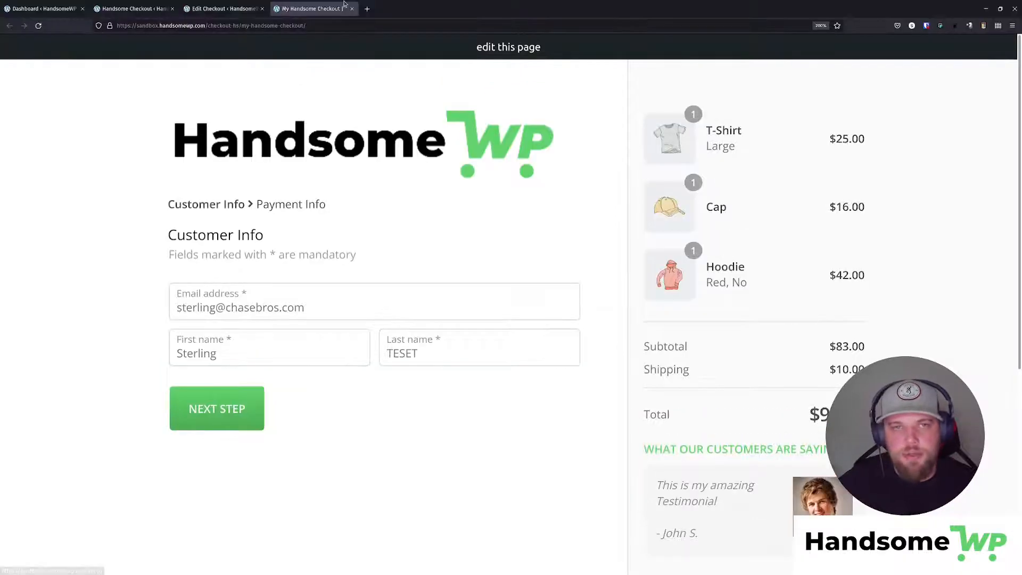
{"action": "left_click", "coordinate": [249, 9]}
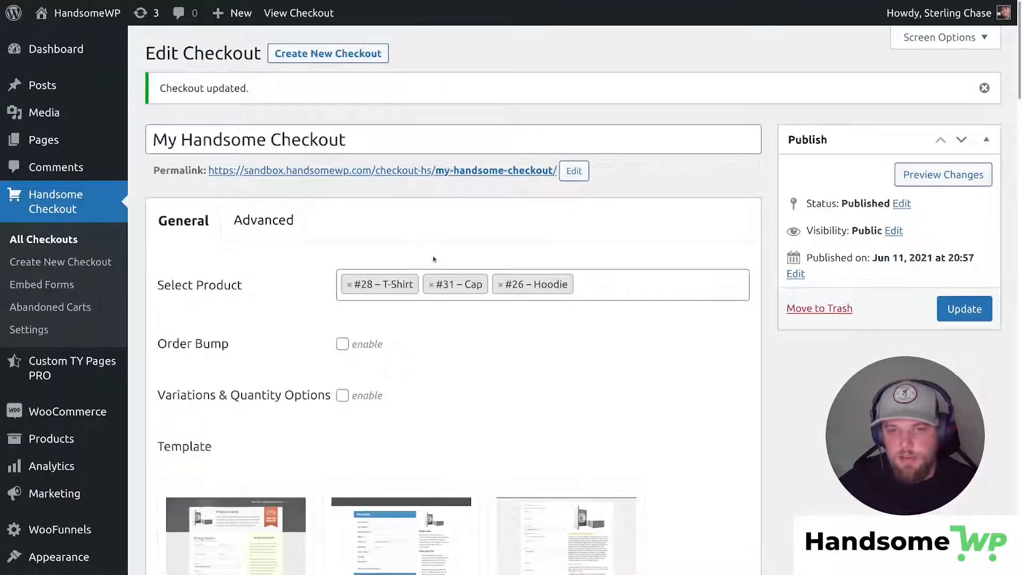
{"action": "left_click", "coordinate": [431, 285]}
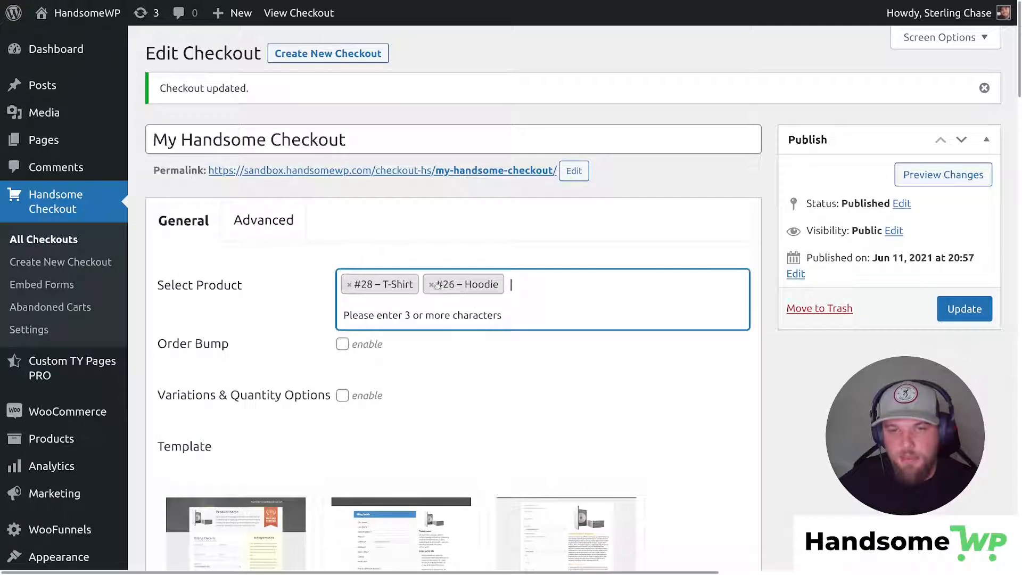
{"action": "left_click", "coordinate": [431, 285]}
{"action": "left_click", "coordinate": [290, 250]}
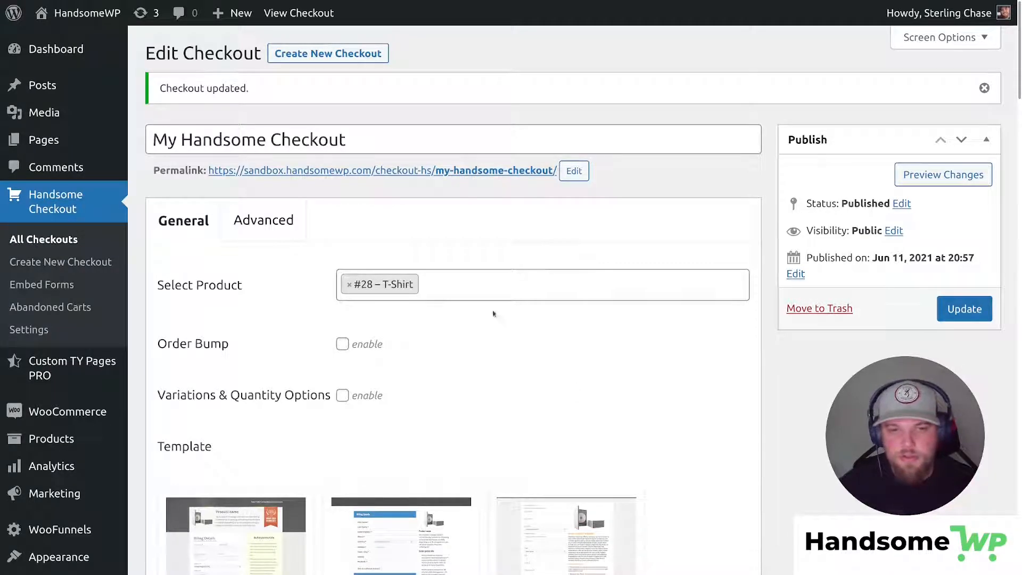
Step: Enable Variations & Quantity Options for the T-Shirt checkout and choose its Options Mode
{"action": "left_click", "coordinate": [343, 396]}
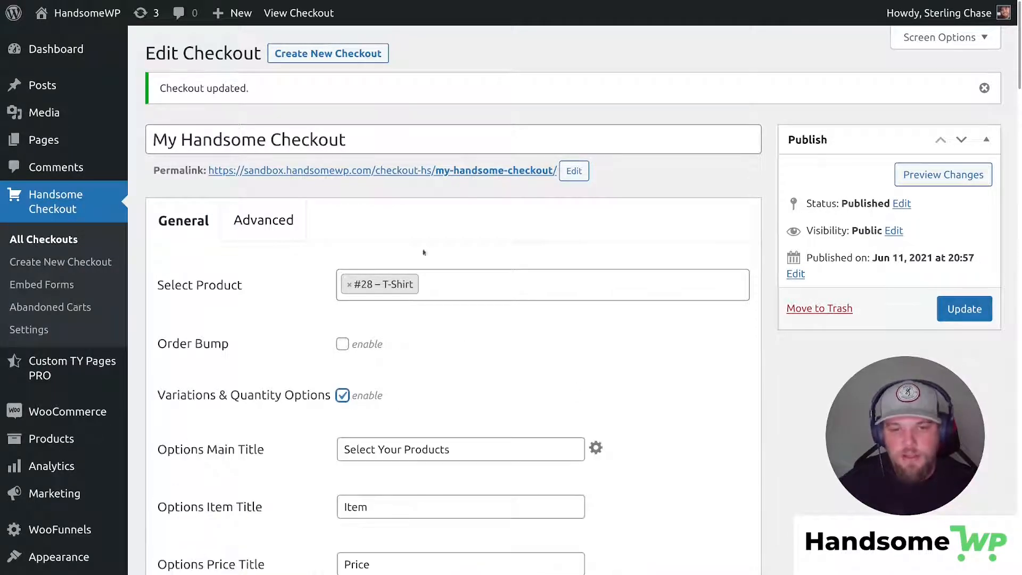
{"action": "scroll", "coordinate": [617, 372], "scroll_direction": "down", "scroll_amount": 3}
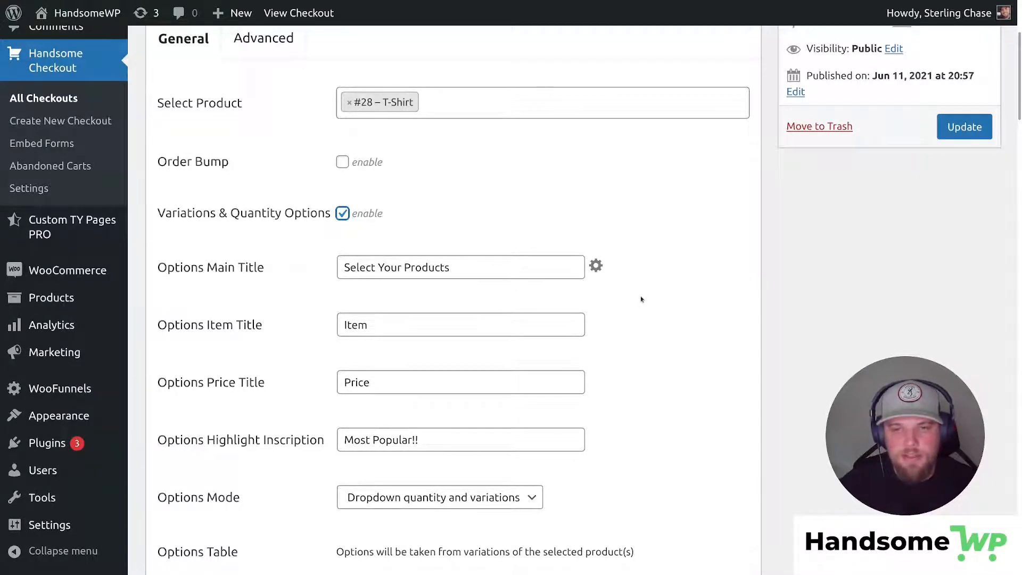
{"action": "scroll", "coordinate": [642, 299], "scroll_direction": "down", "scroll_amount": 2}
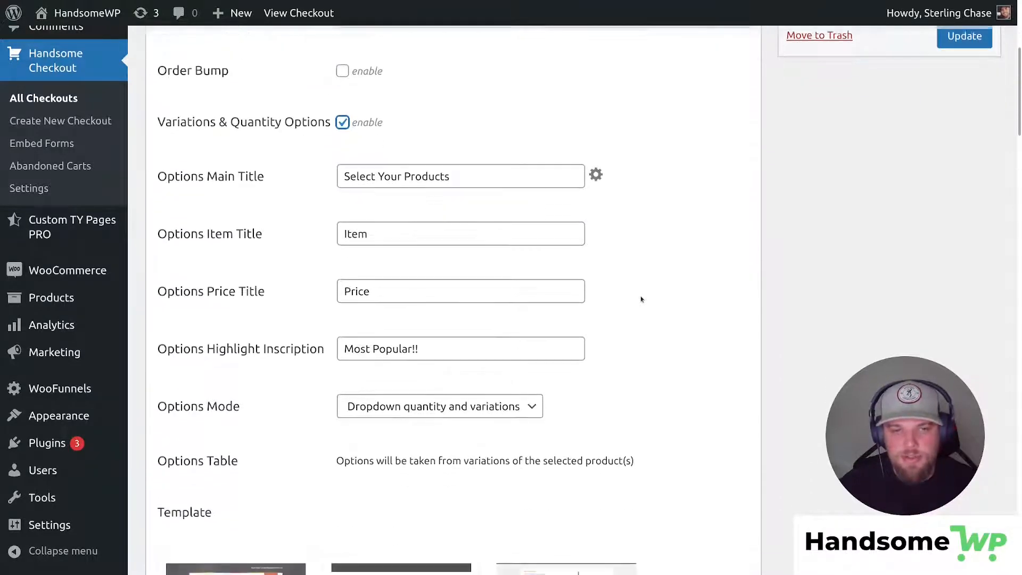
{"action": "left_click", "coordinate": [425, 399]}
{"action": "left_click", "coordinate": [432, 445]}
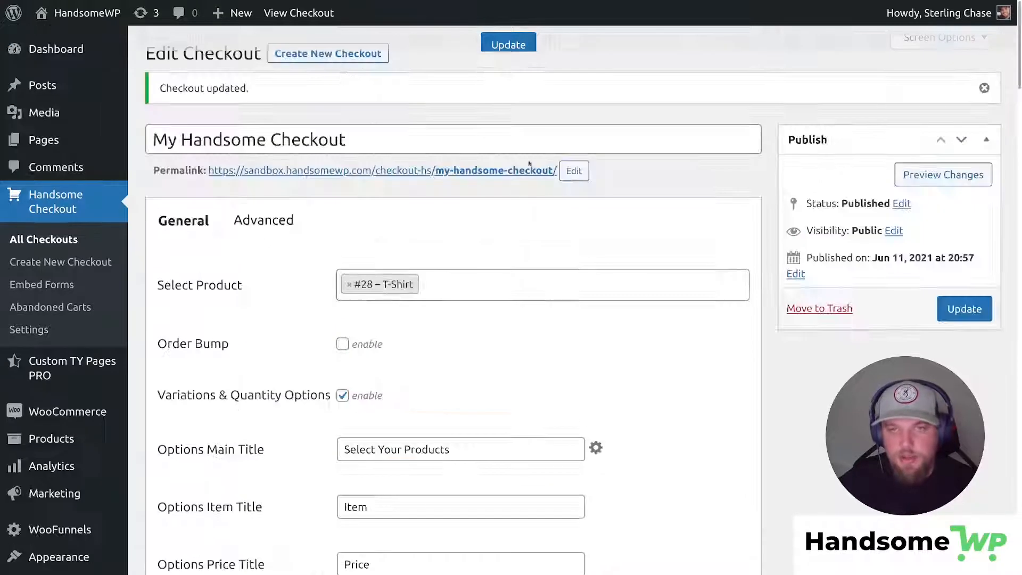
Step: Update the T-Shirt checkout and reload its live checkout page
{"action": "left_click", "coordinate": [509, 45]}
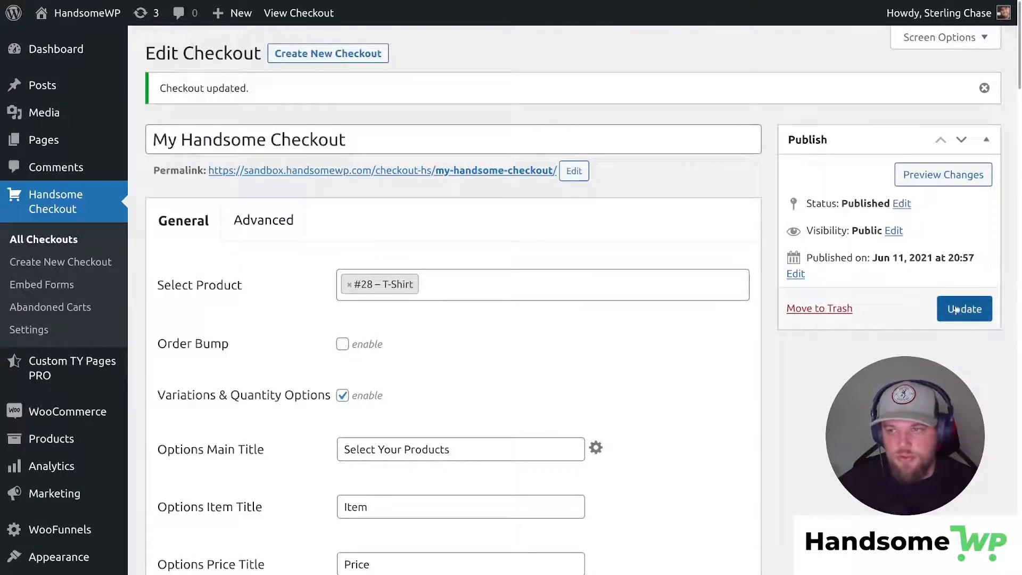
{"action": "mouse_move", "coordinate": [403, 4]}
{"action": "left_click", "coordinate": [312, 9]}
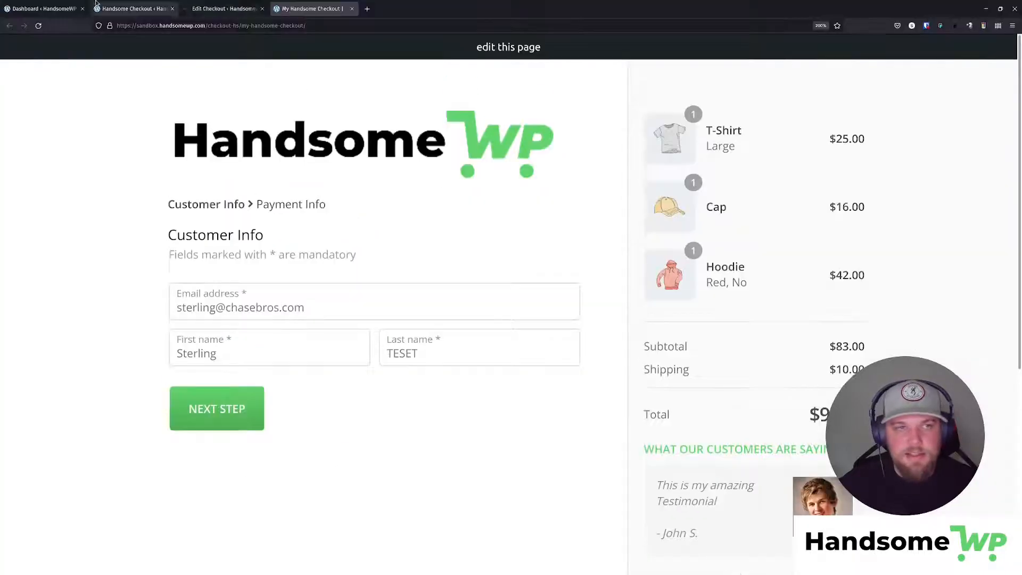
{"action": "left_click", "coordinate": [38, 25]}
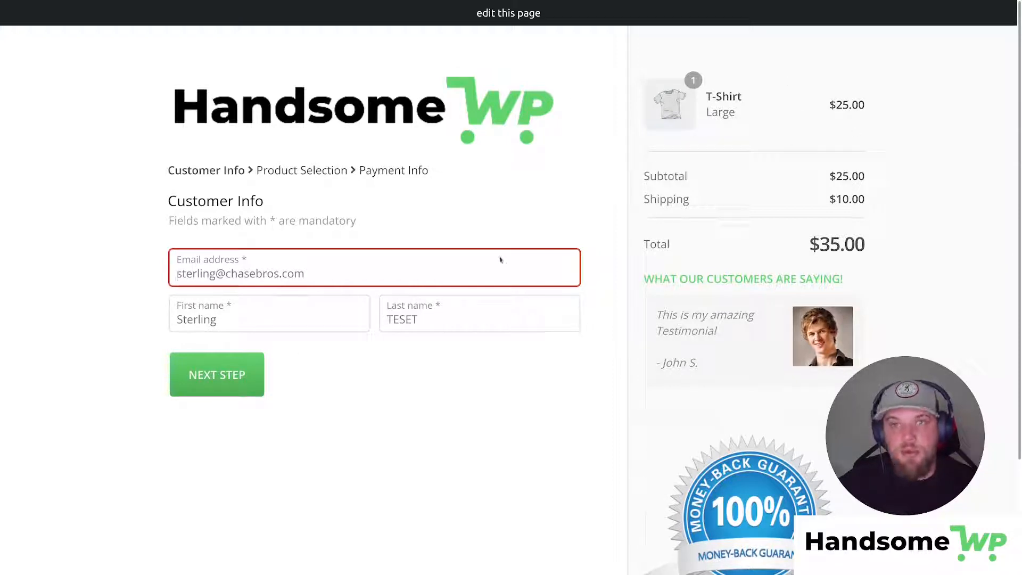
Step: Advance the live checkout to Product Selection and examine its sequence of checkout steps
{"action": "left_click", "coordinate": [238, 378]}
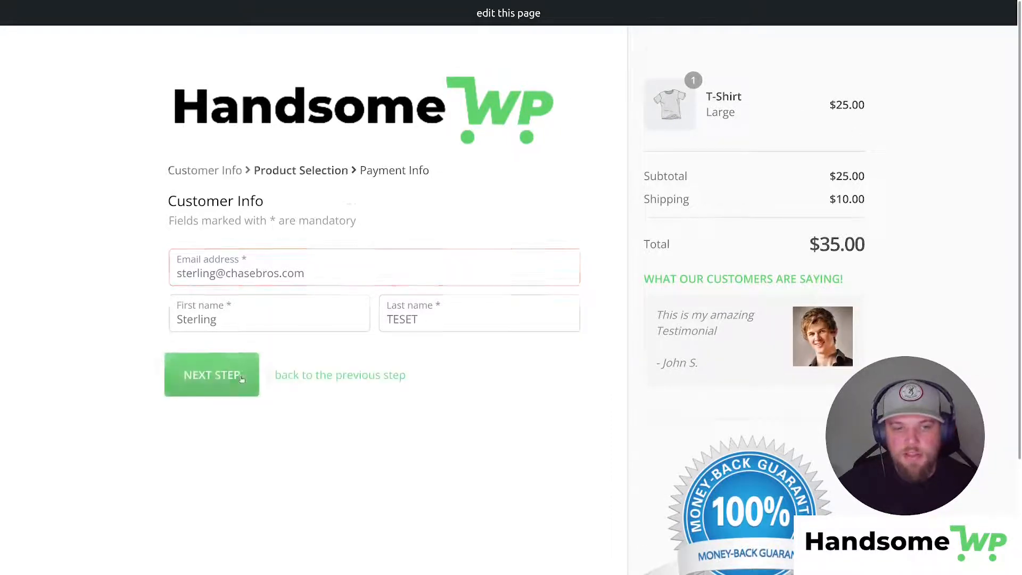
{"action": "scroll", "coordinate": [241, 380], "scroll_direction": "up", "scroll_amount": 3}
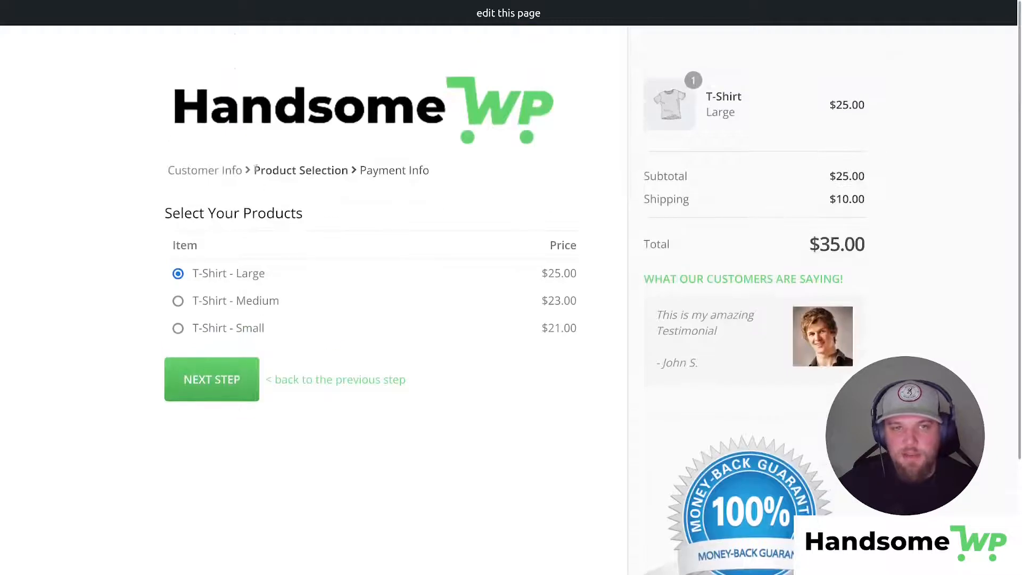
{"action": "left_click_drag", "start_coordinate": [254, 169], "coordinate": [349, 169]}
{"action": "scroll", "coordinate": [362, 138], "scroll_direction": "down", "scroll_amount": 3}
{"action": "scroll", "coordinate": [363, 138], "scroll_direction": "up", "scroll_amount": 3}
{"action": "left_click_drag", "start_coordinate": [359, 164], "coordinate": [439, 168]}
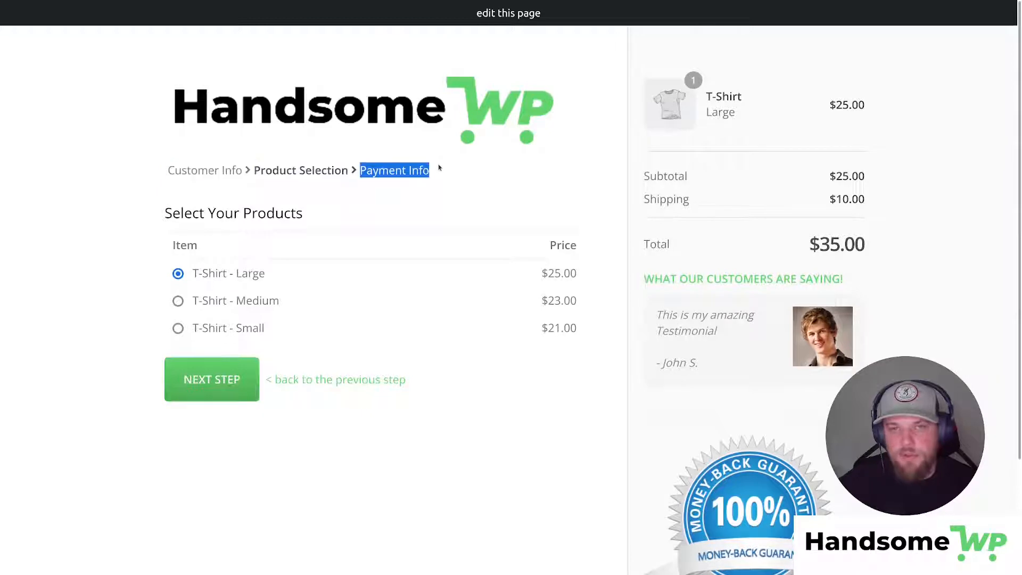
{"action": "left_click", "coordinate": [275, 187]}
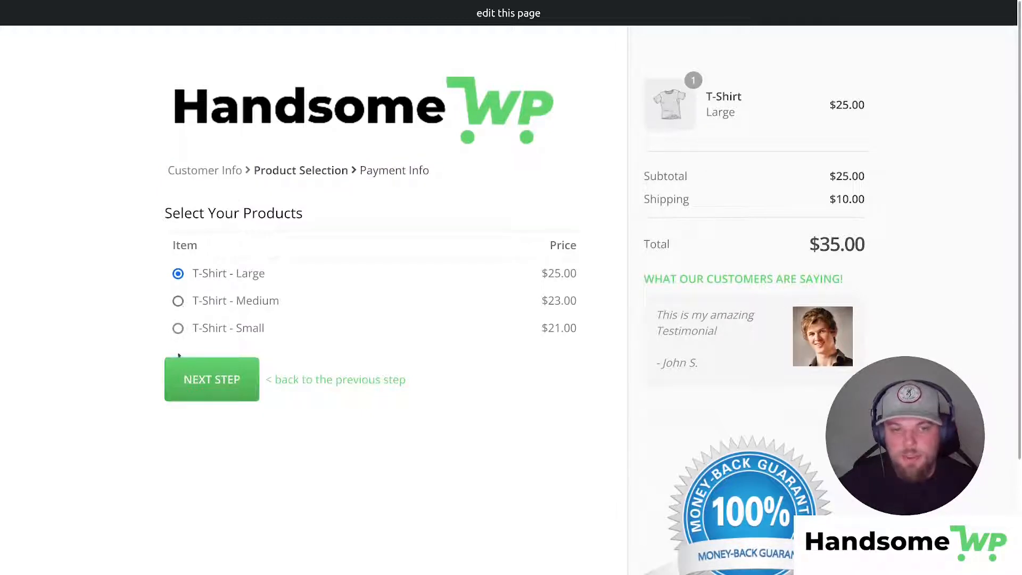
Step: Try the Medium and Small T-Shirt variations in Product Selection, and return to Large
{"action": "left_click", "coordinate": [178, 301]}
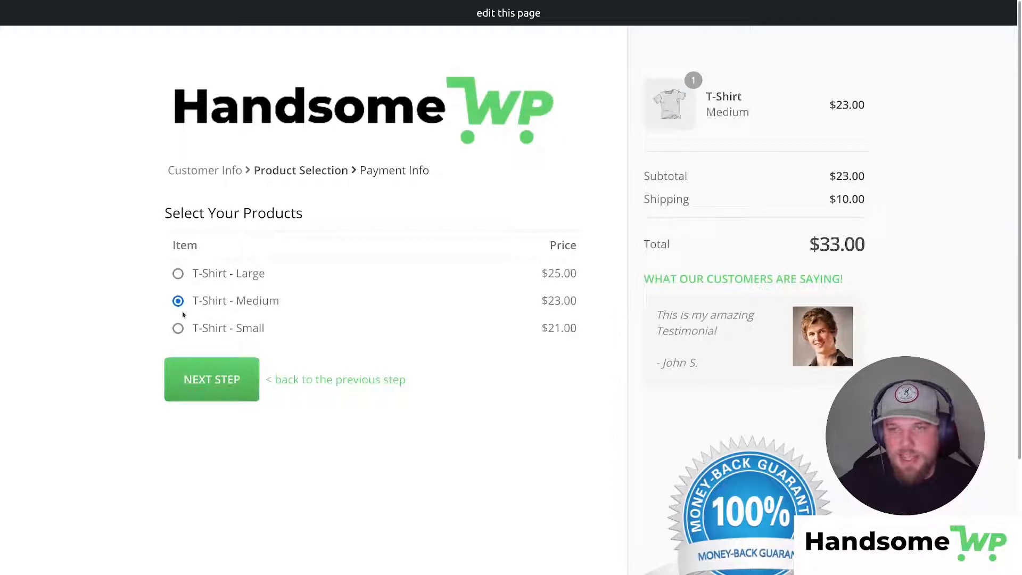
{"action": "left_click", "coordinate": [178, 328]}
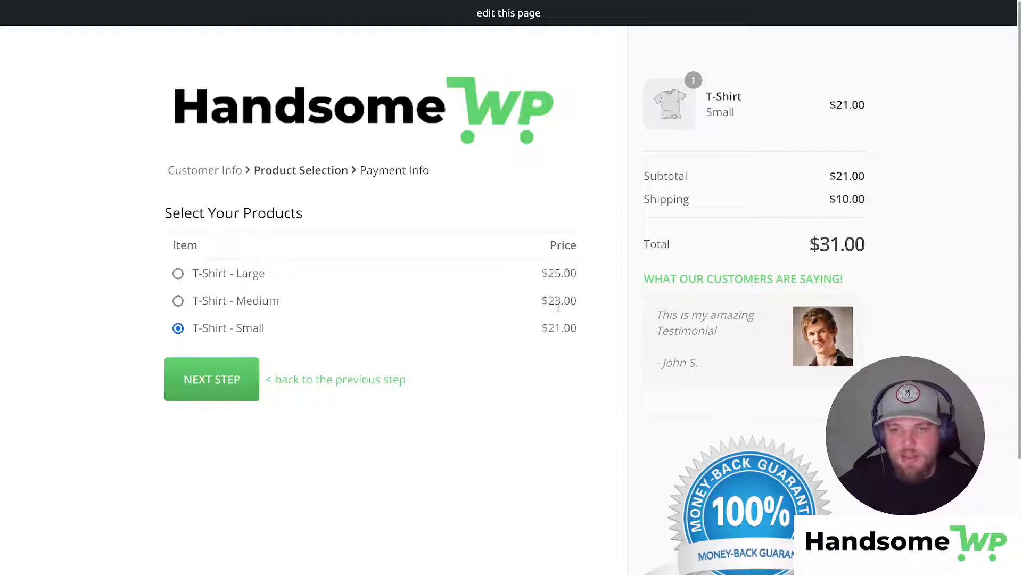
{"action": "left_click", "coordinate": [178, 273]}
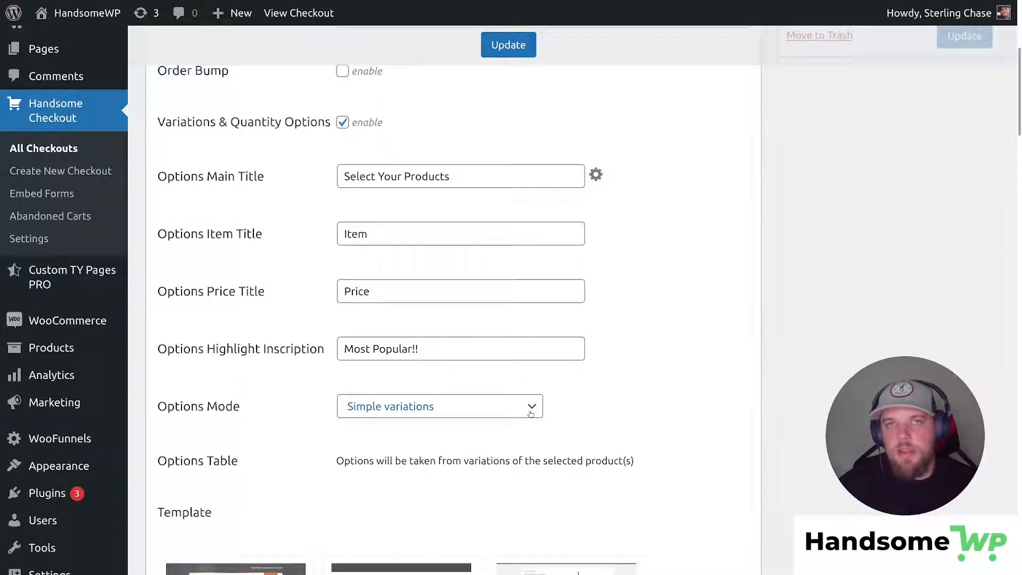
Step: Set the checkout's Options Mode to Dropdown quantity and variations and update the checkout
{"action": "left_click", "coordinate": [531, 412]}
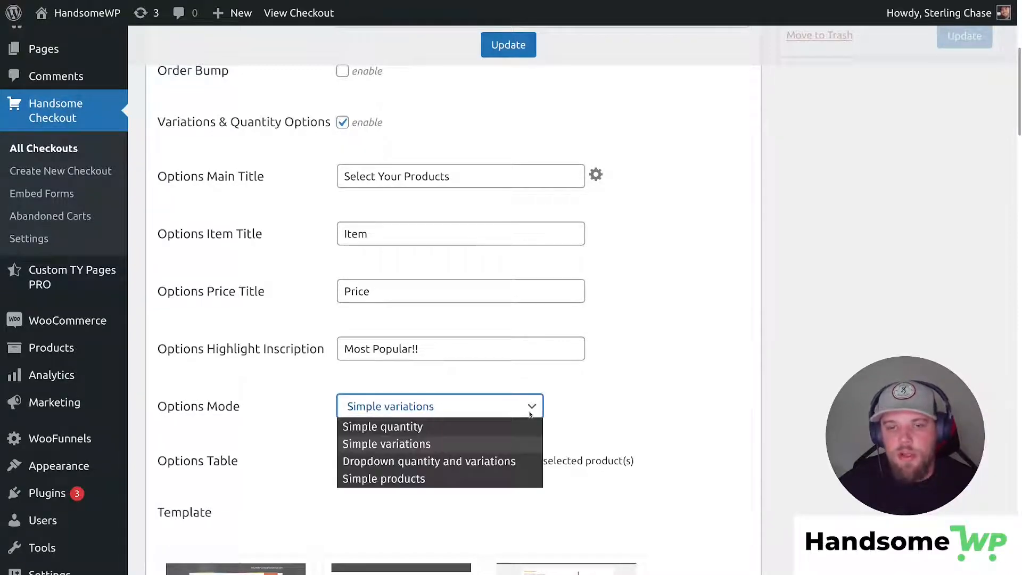
{"action": "left_click", "coordinate": [500, 458]}
{"action": "left_click", "coordinate": [508, 45]}
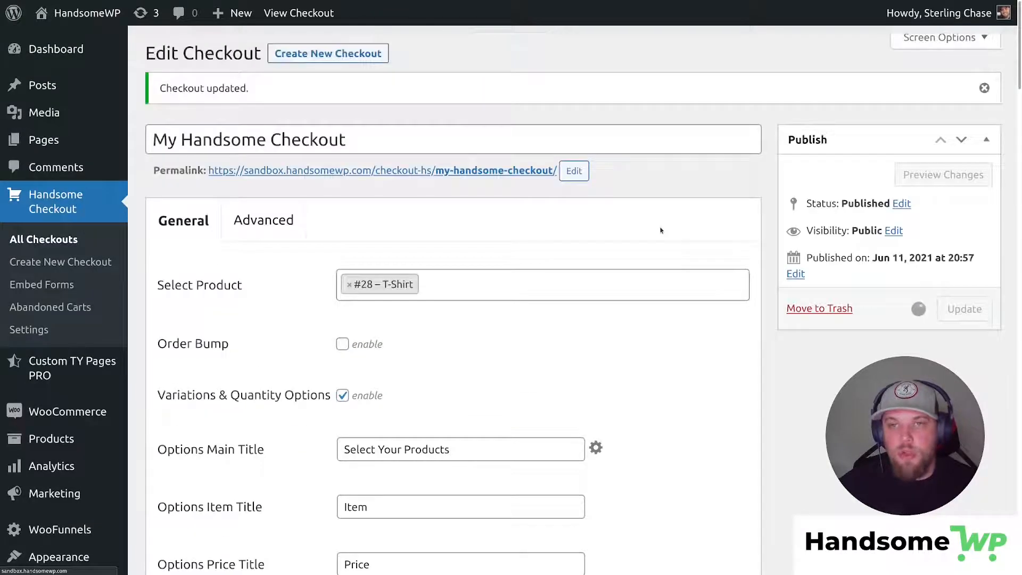
{"action": "scroll", "coordinate": [415, 239], "scroll_direction": "down", "scroll_amount": 7}
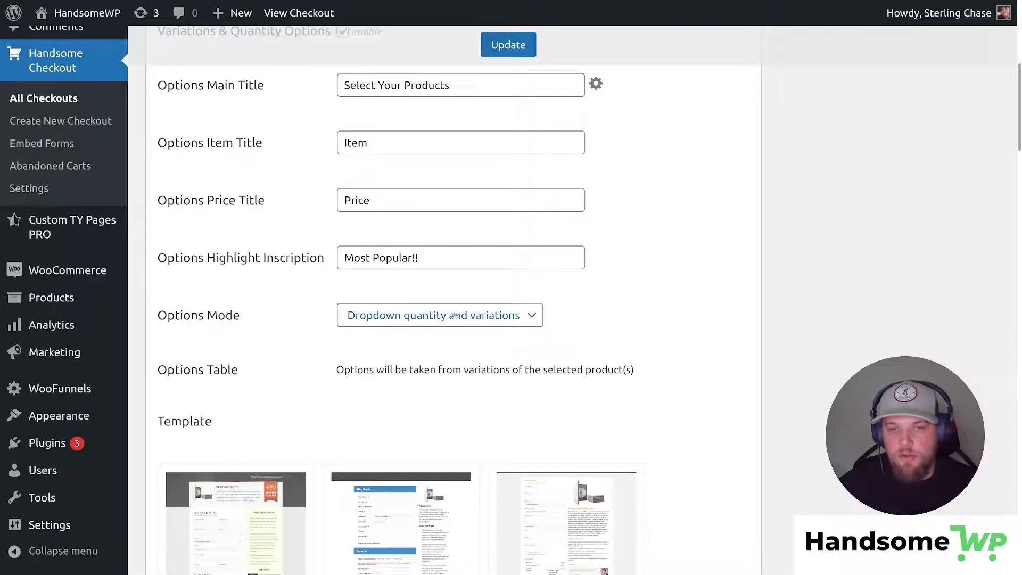
{"action": "scroll", "coordinate": [590, 326], "scroll_direction": "up", "scroll_amount": 7}
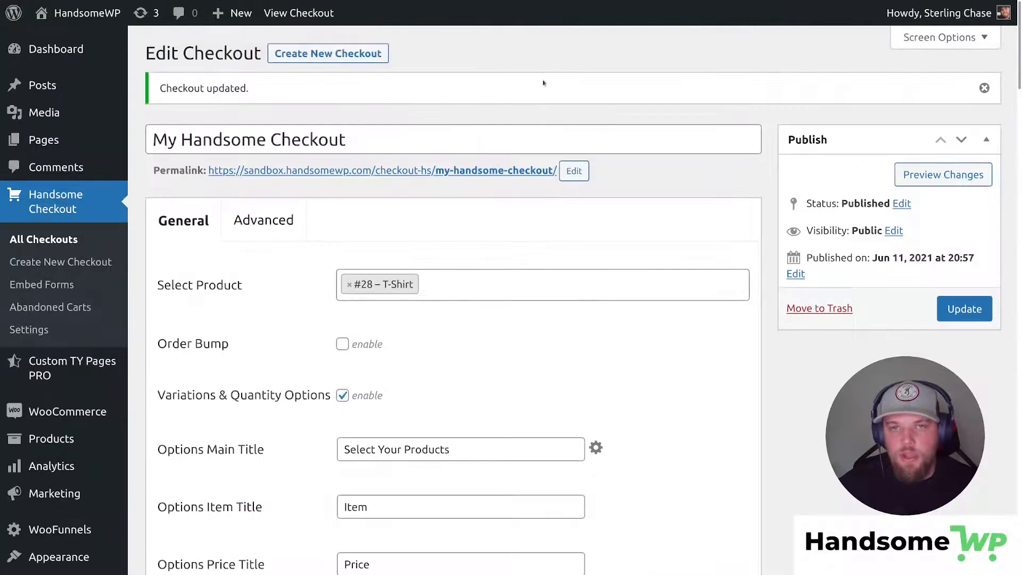
{"action": "left_click", "coordinate": [976, 309]}
Step: Reload the live checkout page and advance to Product Selection to view the quantity dropdowns
{"action": "mouse_move", "coordinate": [360, 4]}
{"action": "left_click", "coordinate": [325, 11]}
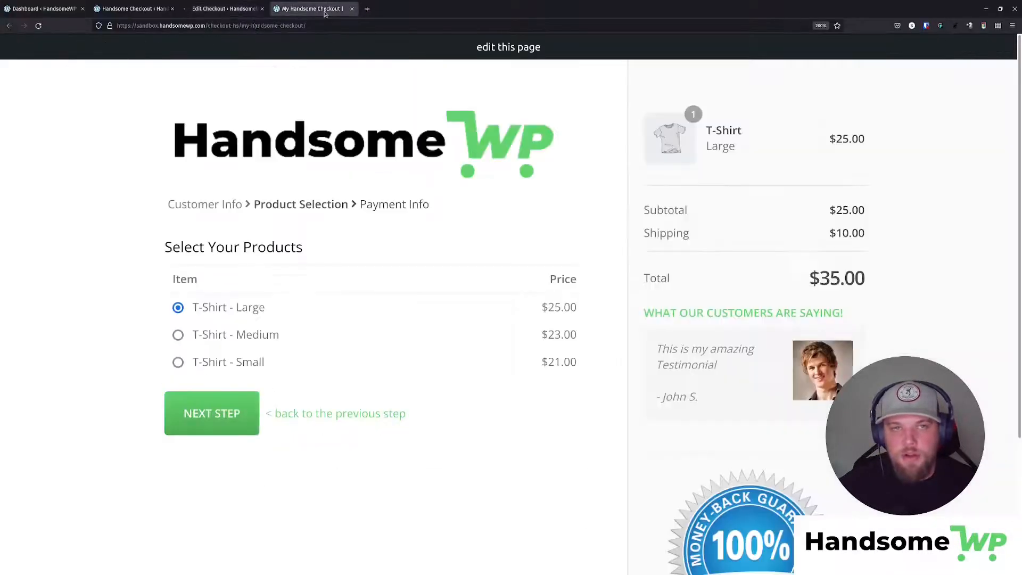
{"action": "left_click", "coordinate": [39, 27]}
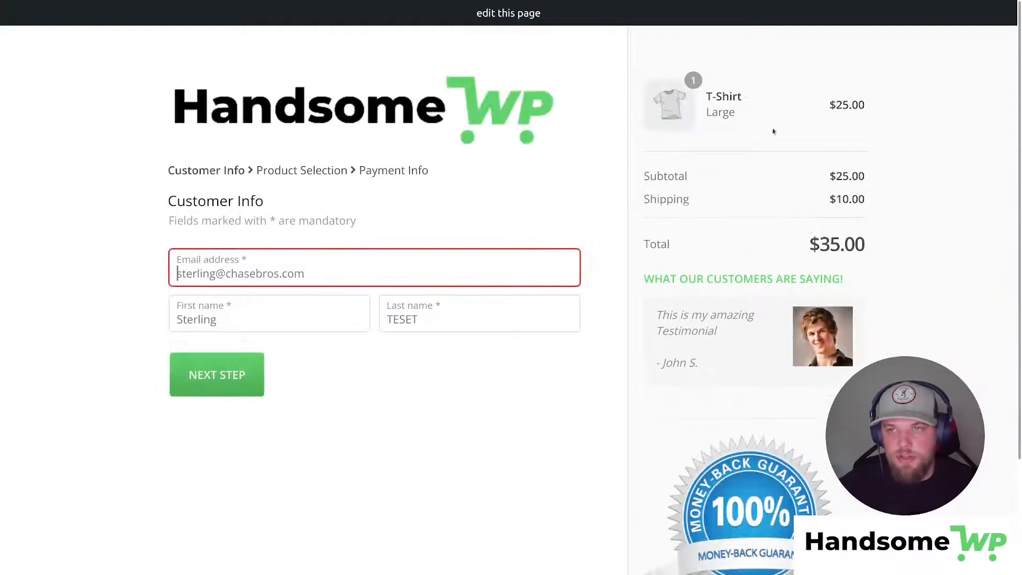
{"action": "left_click", "coordinate": [217, 374]}
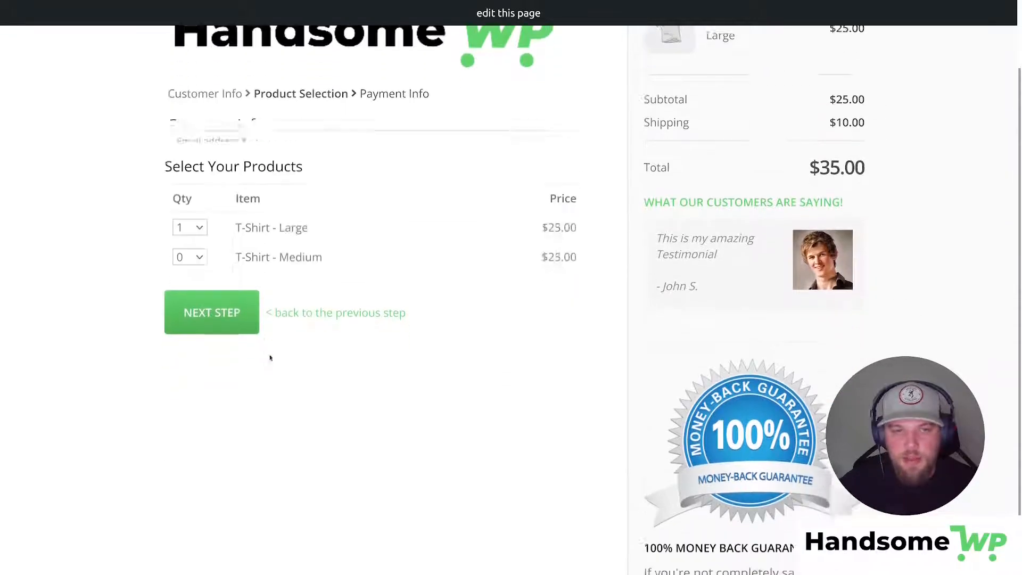
{"action": "scroll", "coordinate": [188, 181], "scroll_direction": "up", "scroll_amount": 3}
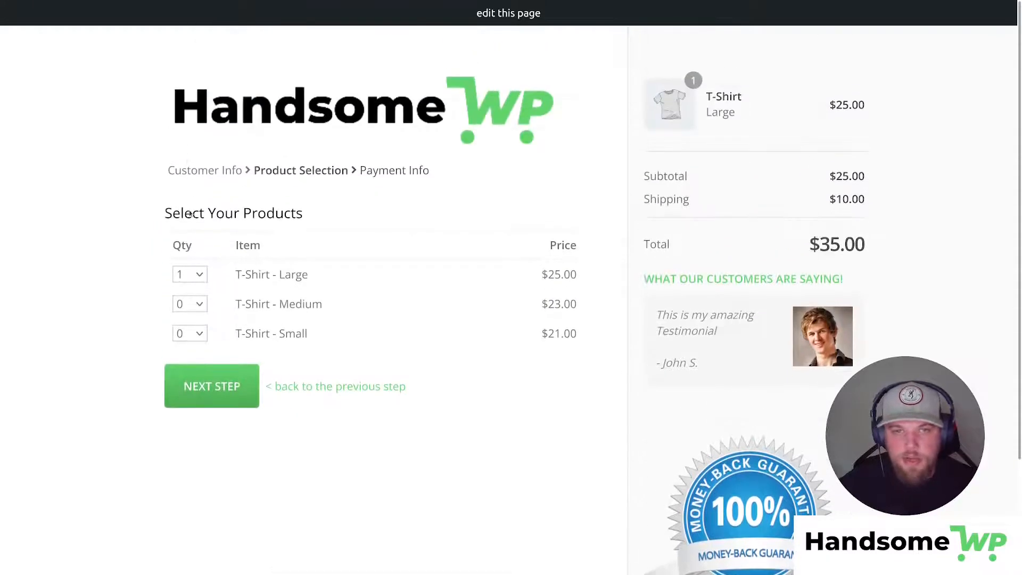
Step: Choose quantities of 15 Large, 11 Medium and 18 Small T-Shirts, and continue to the payment step
{"action": "left_click", "coordinate": [181, 276]}
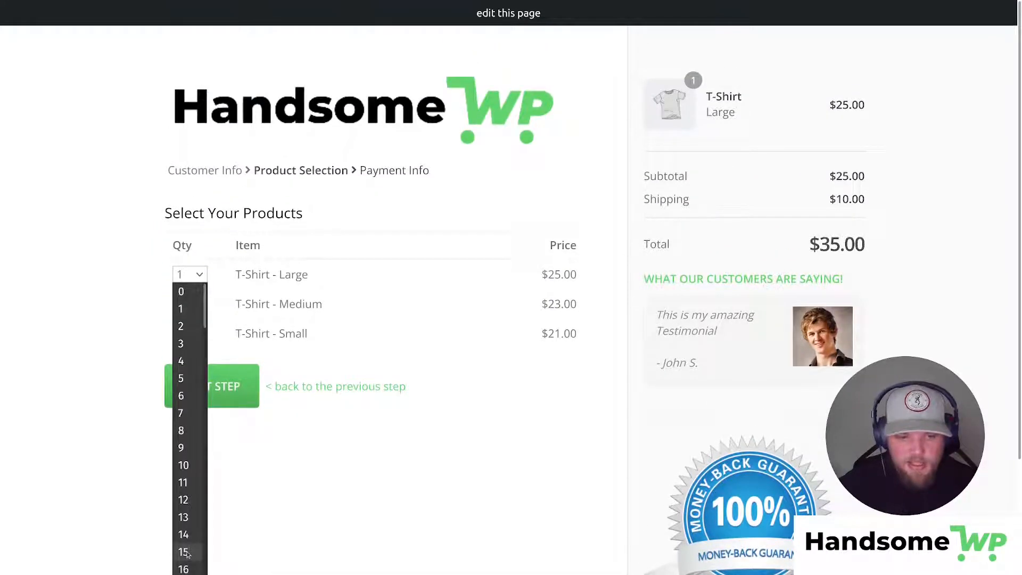
{"action": "left_click", "coordinate": [187, 554]}
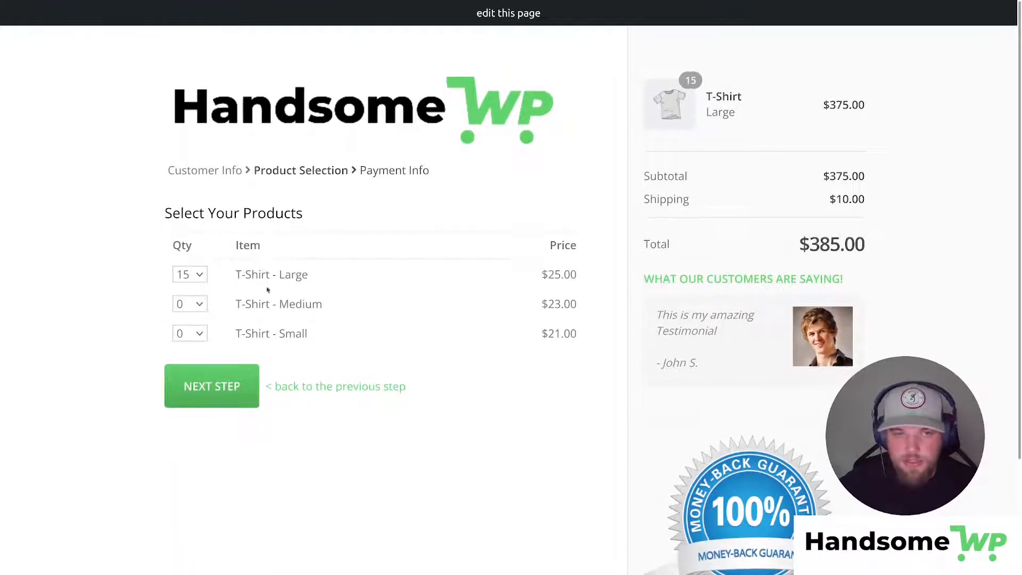
{"action": "left_click", "coordinate": [189, 305]}
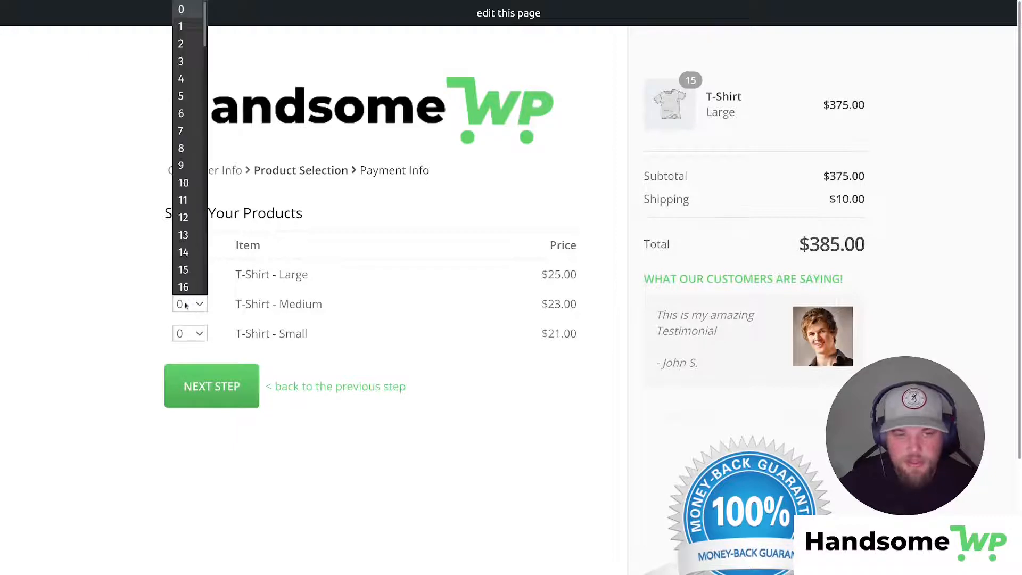
{"action": "left_click", "coordinate": [183, 199]}
{"action": "left_click", "coordinate": [180, 334]}
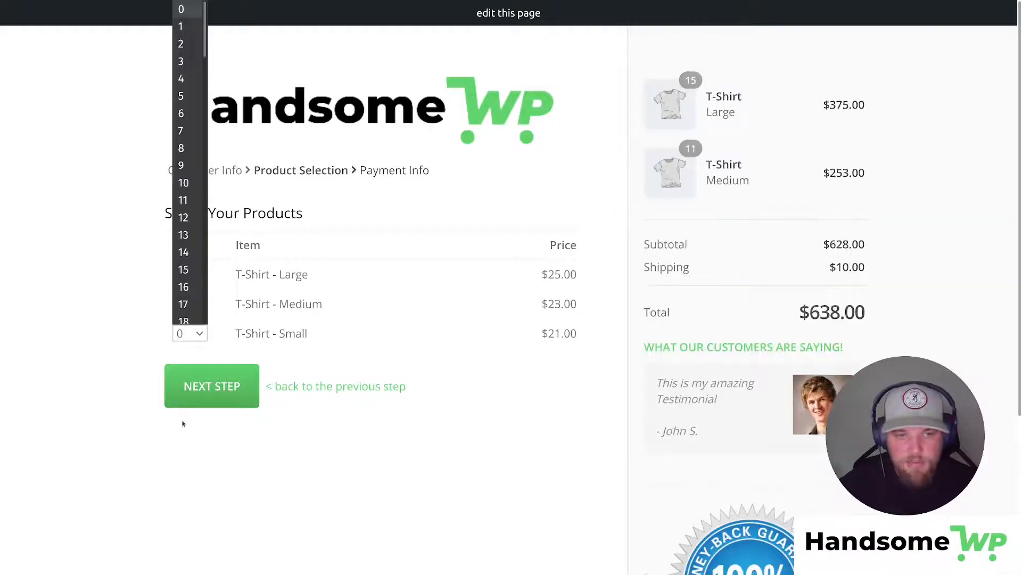
{"action": "left_click", "coordinate": [183, 313]}
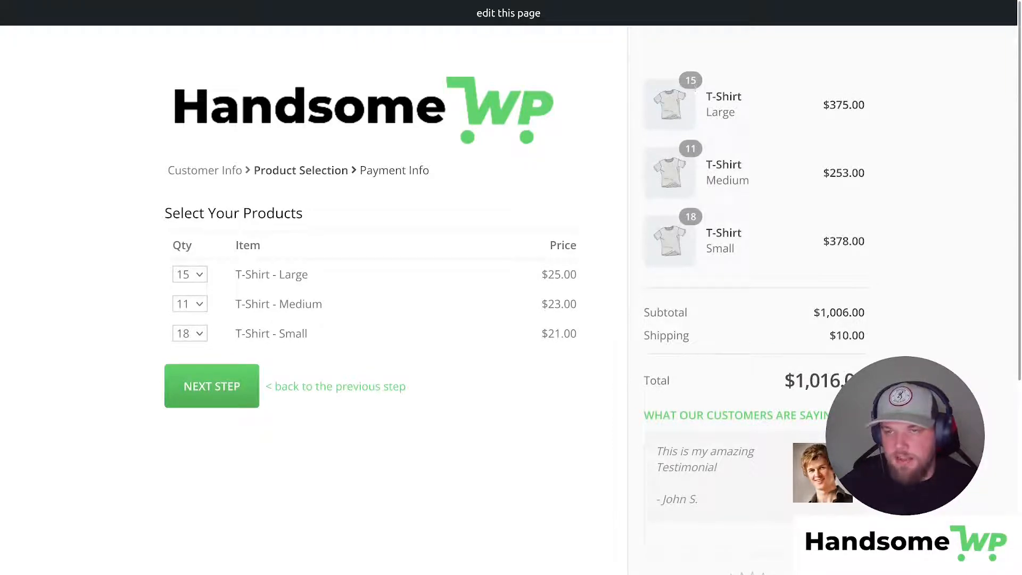
{"action": "left_click", "coordinate": [242, 384]}
{"action": "scroll", "coordinate": [291, 413], "scroll_direction": "down", "scroll_amount": 5}
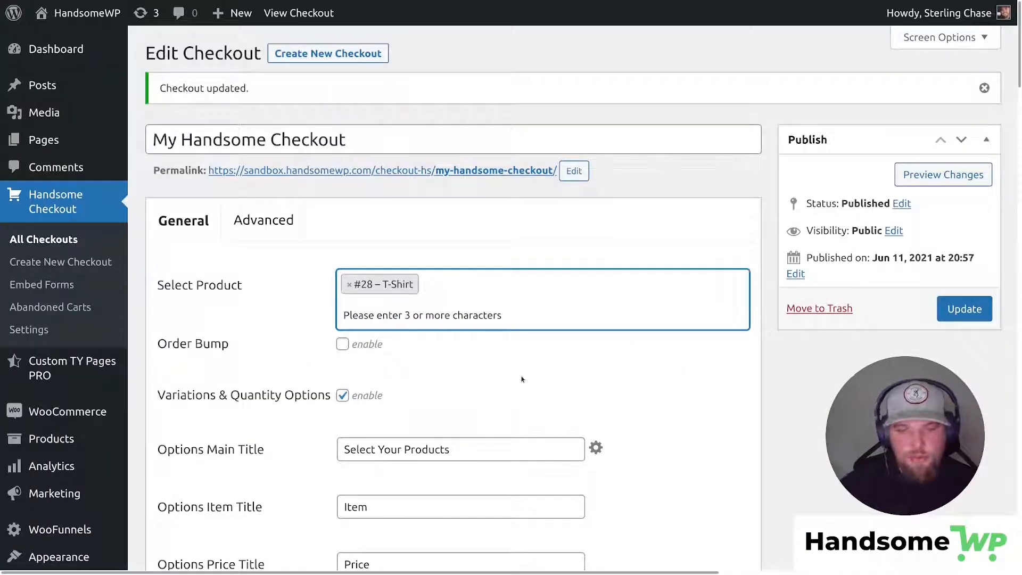
Step: Add the Cap (woo-cap) and Hoodie (woo-hoodie) to My Handsome Checkout's selected products
{"action": "type", "text": "cap"}
{"action": "key", "text": "Return"}
{"action": "type", "text": "hood"}
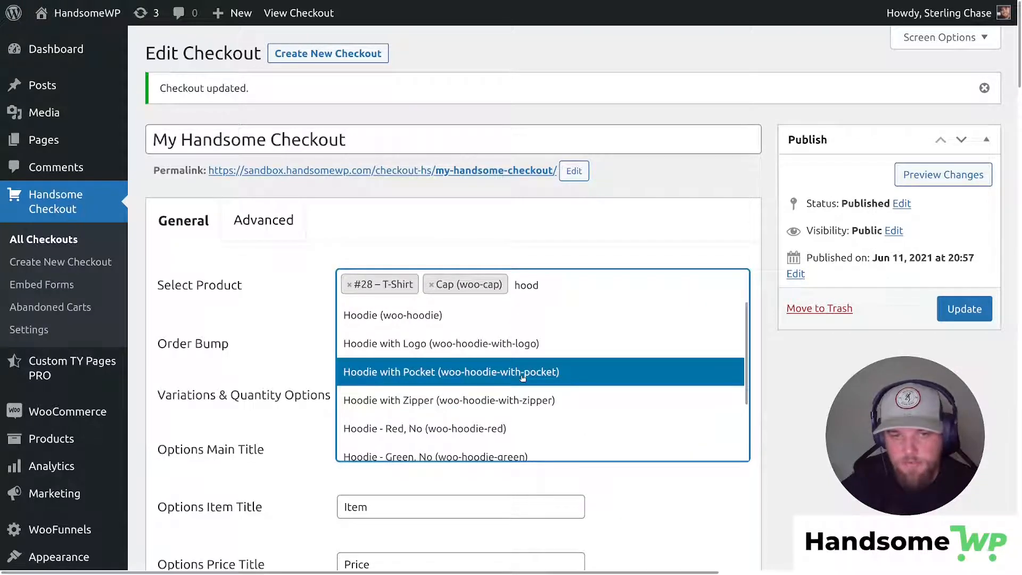
{"action": "key", "text": "Up"}
{"action": "key", "text": "Up"}
{"action": "key", "text": "Return"}
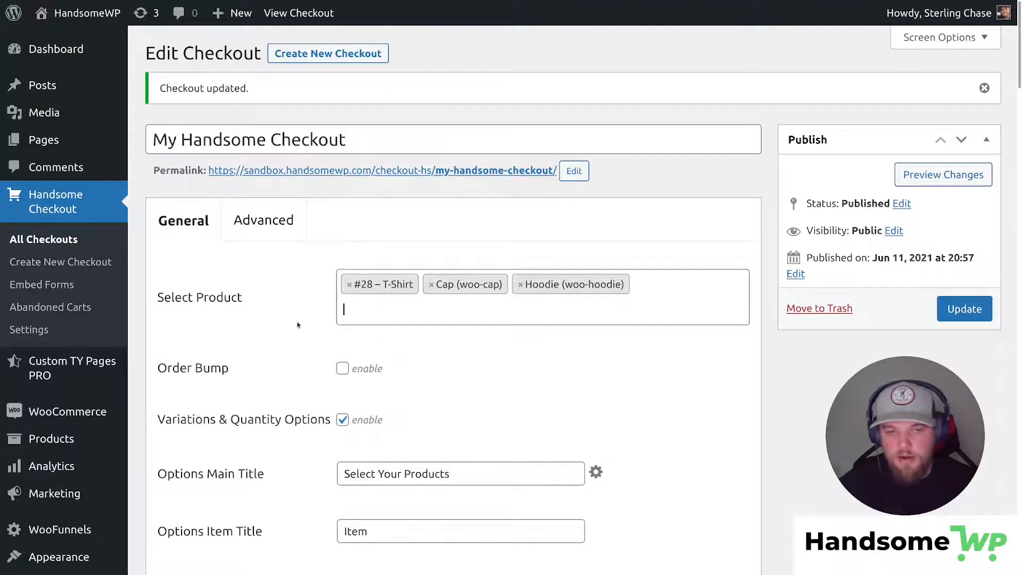
Step: Set the Options Mode to Simple products and update the checkout
{"action": "scroll", "coordinate": [297, 325], "scroll_direction": "down", "scroll_amount": 5}
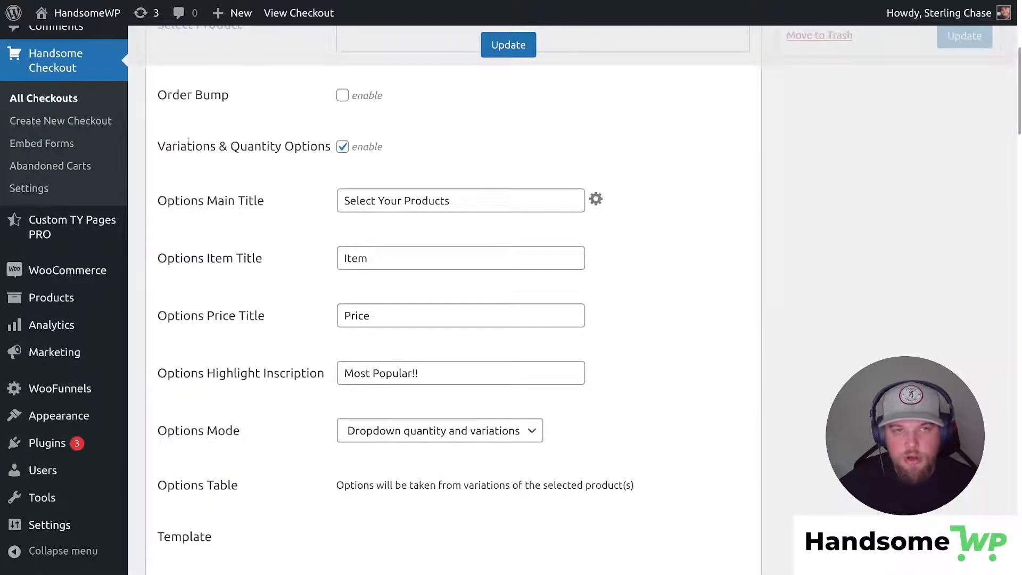
{"action": "left_click", "coordinate": [420, 429]}
{"action": "left_click", "coordinate": [426, 503]}
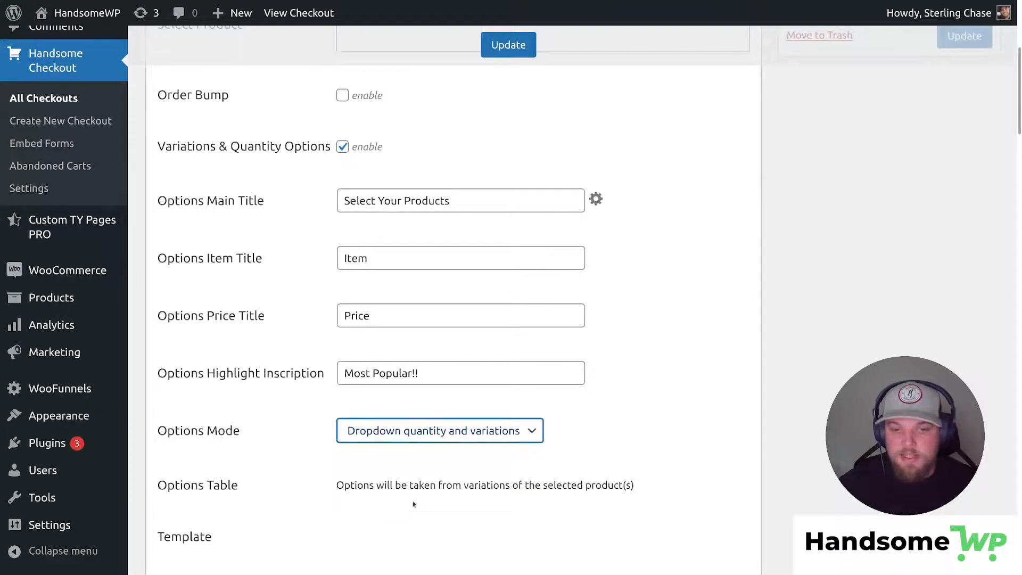
{"action": "left_click", "coordinate": [508, 45]}
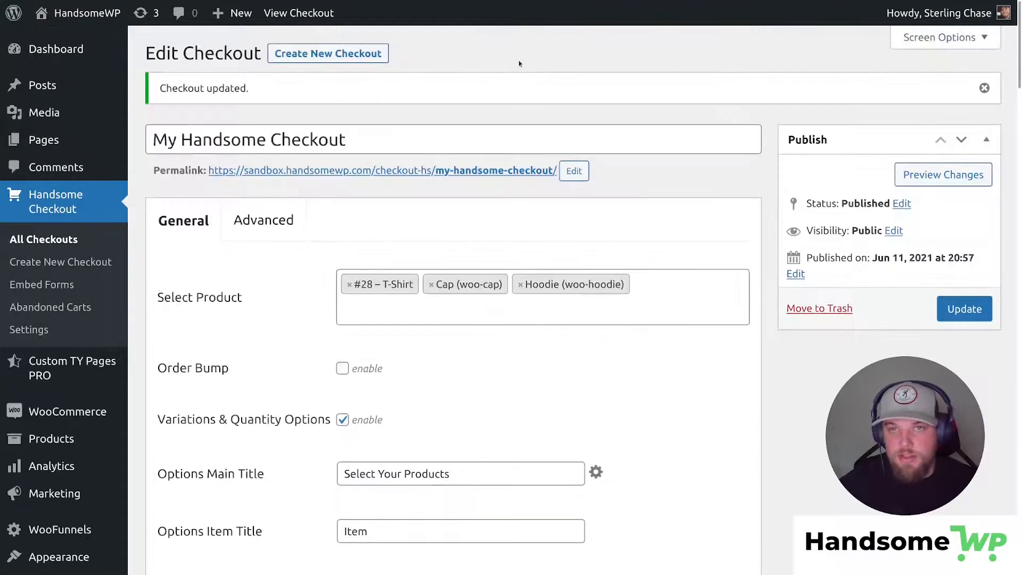
{"action": "left_click", "coordinate": [964, 308]}
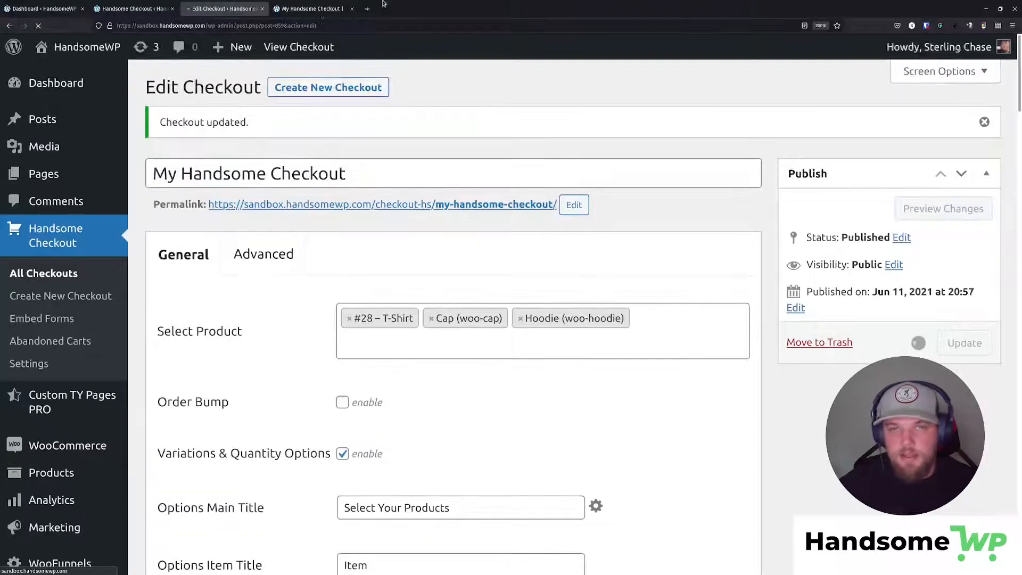
Step: Reload the live checkout, advance to Product Selection, and try the Hoodie and Cap choices
{"action": "left_click", "coordinate": [314, 9]}
{"action": "left_click", "coordinate": [37, 31]}
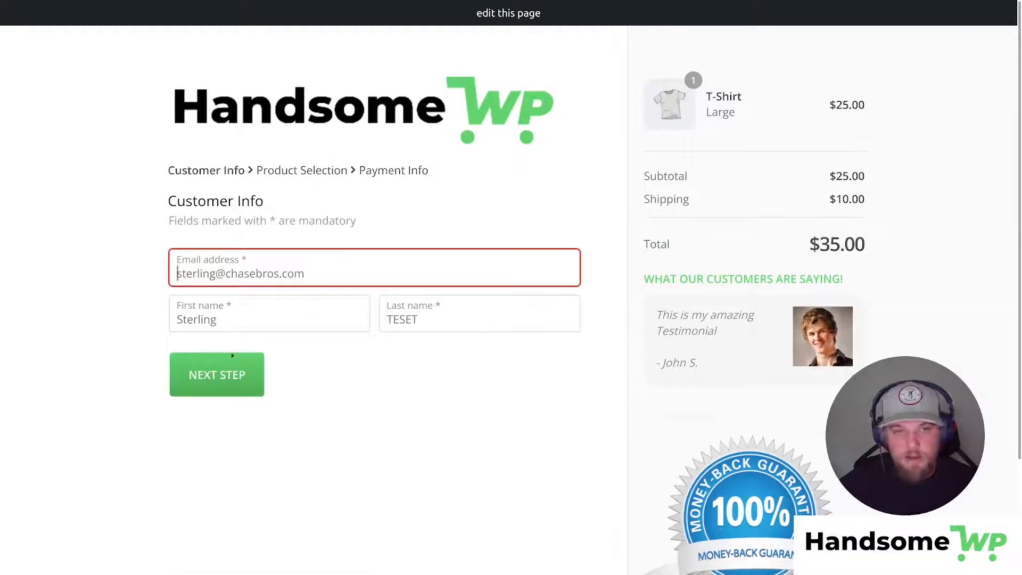
{"action": "left_click", "coordinate": [240, 372]}
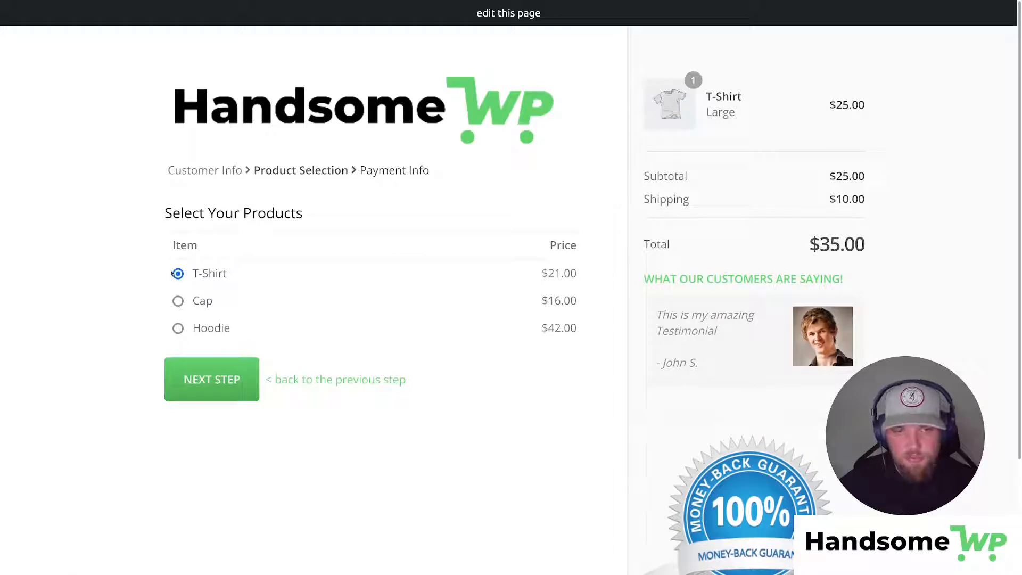
{"action": "left_click", "coordinate": [178, 328]}
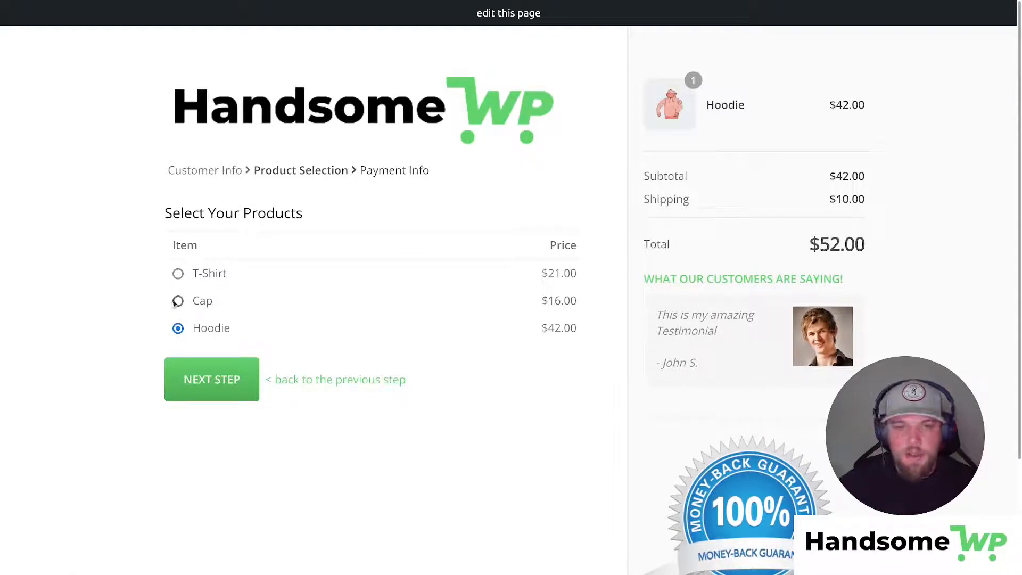
{"action": "left_click", "coordinate": [178, 301]}
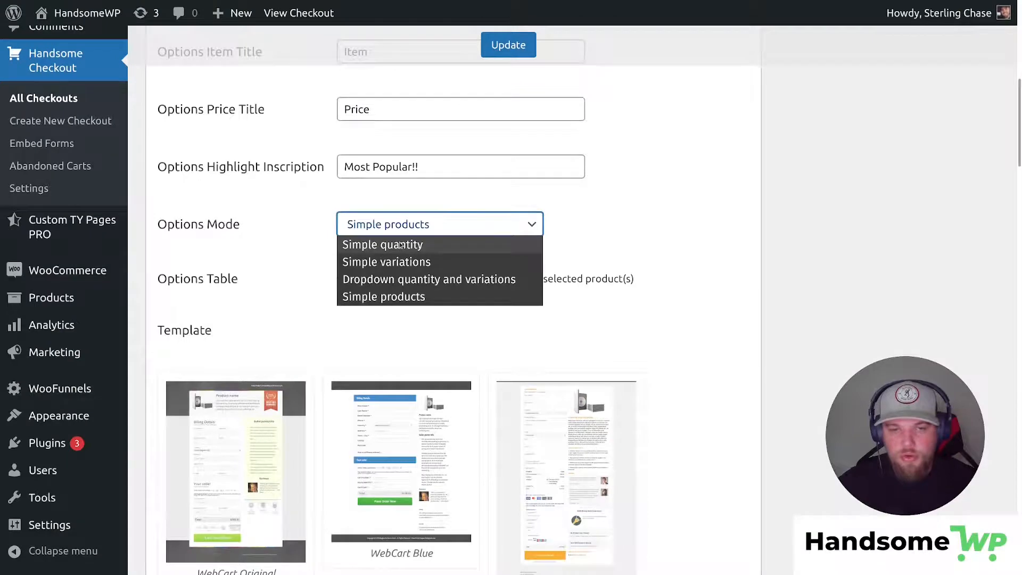
Step: Set the checkout's Options Mode to Simple quantity
{"action": "left_click", "coordinate": [401, 245]}
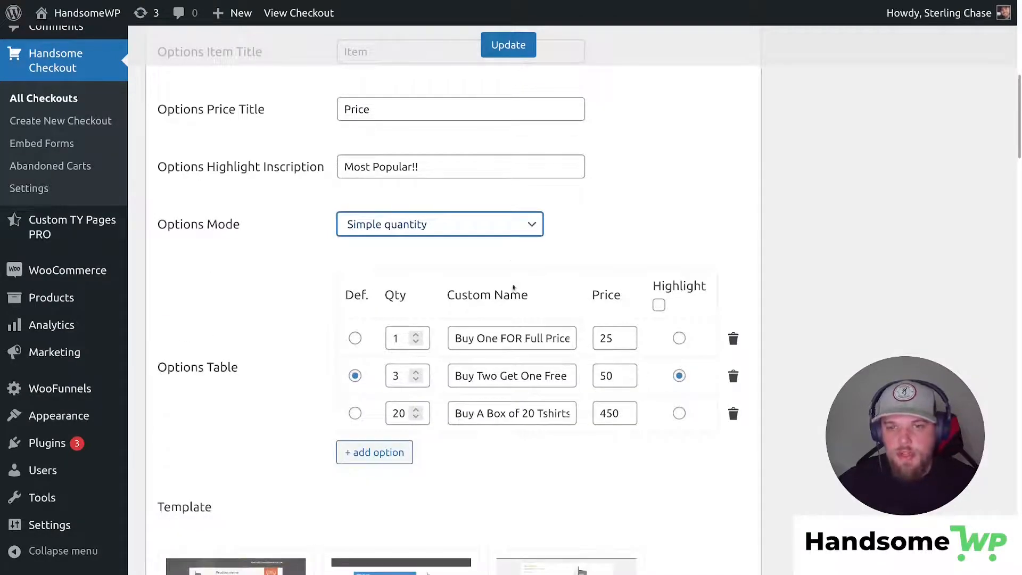
Step: Save the Simple quantity mode, remove the Cap and Hoodie from the selected products, and update the checkout again
{"action": "left_click", "coordinate": [508, 44]}
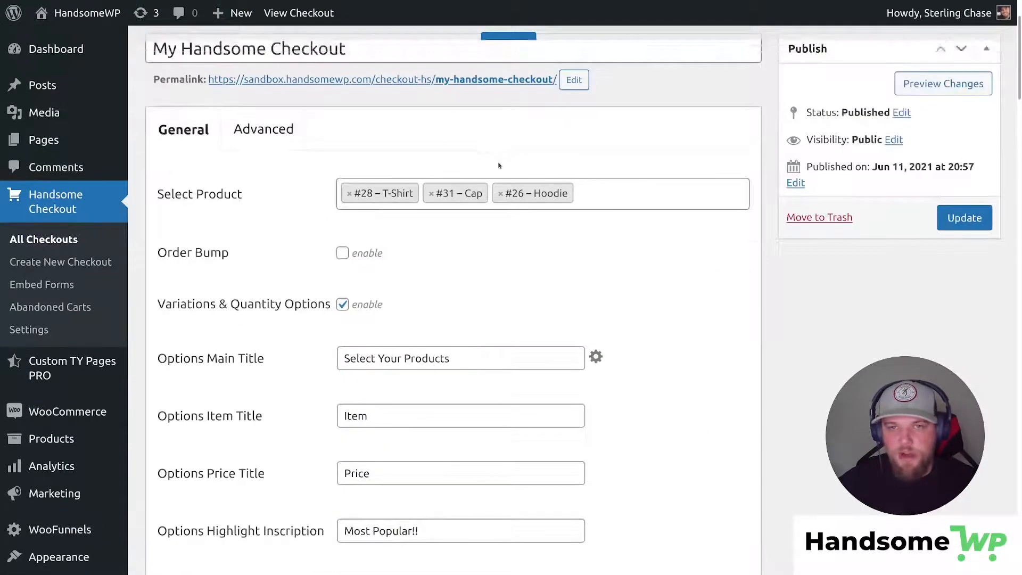
{"action": "left_click", "coordinate": [432, 286]}
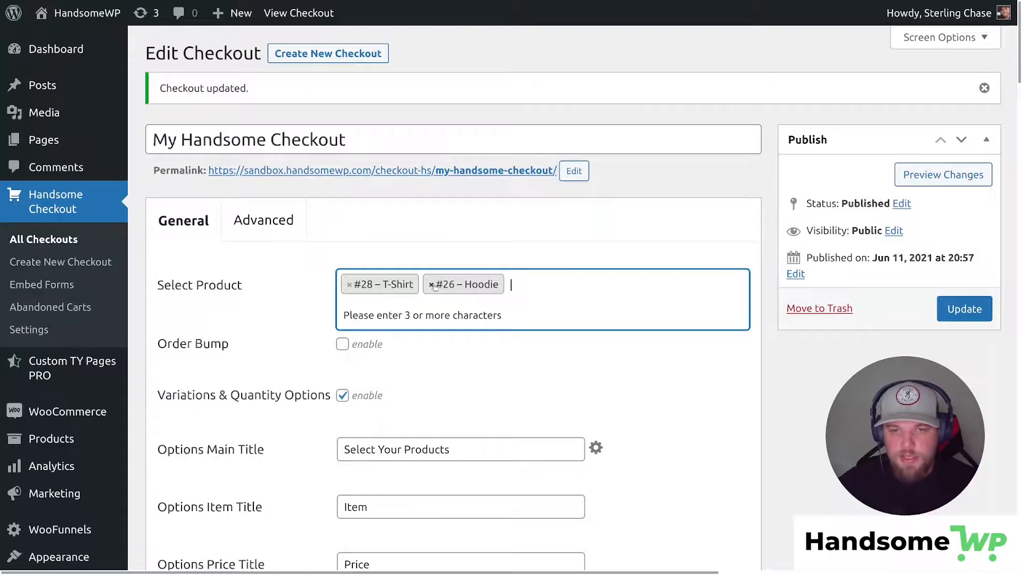
{"action": "left_click", "coordinate": [432, 286]}
{"action": "left_click", "coordinate": [945, 301]}
{"action": "scroll", "coordinate": [501, 336], "scroll_direction": "down", "scroll_amount": 8}
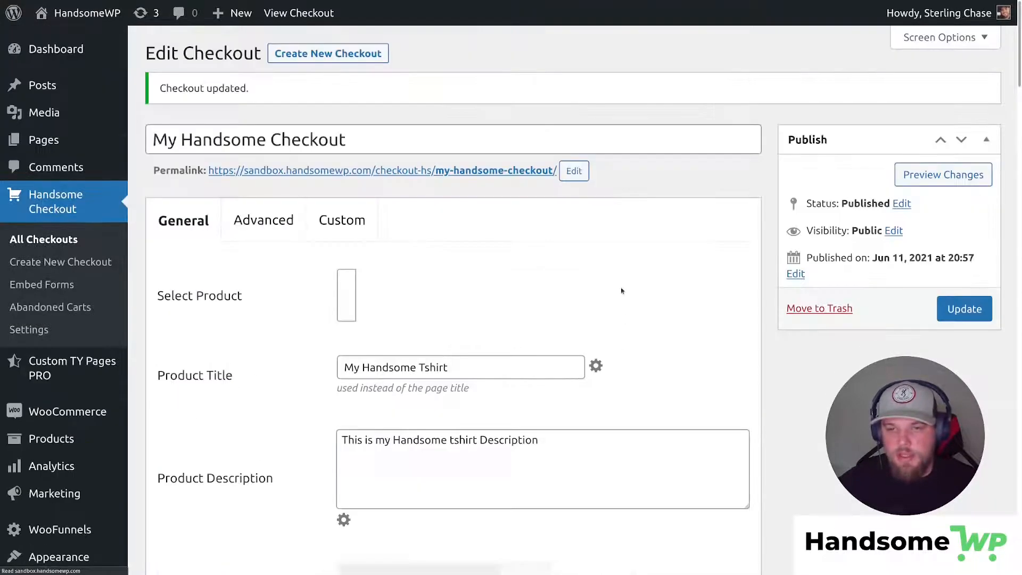
Step: Reload the live checkout, advance to Product Selection, and try the T-shirt quantity offers, including Buy A Box of 20 Tshirts
{"action": "mouse_move", "coordinate": [412, 2]}
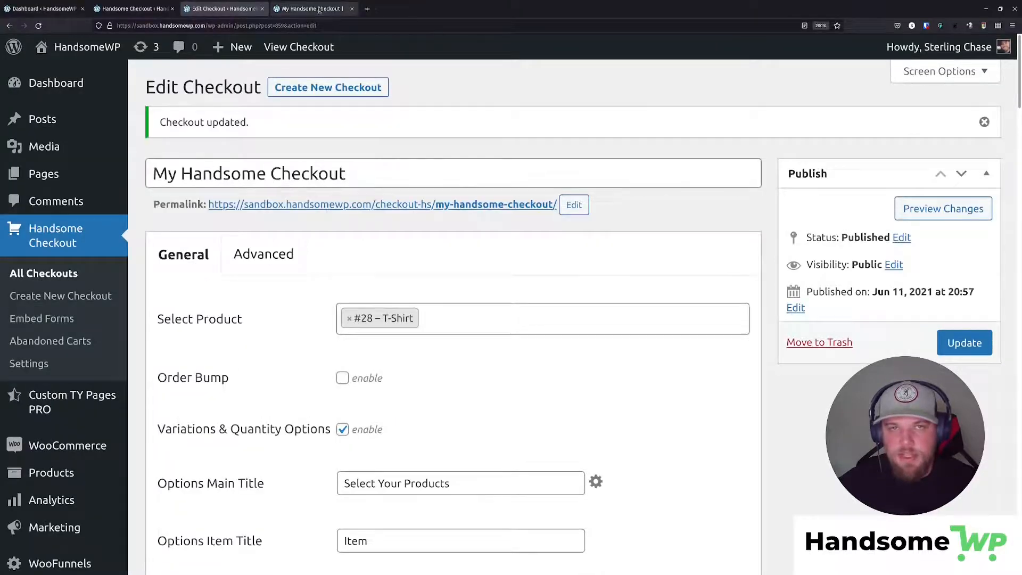
{"action": "left_click", "coordinate": [300, 9]}
{"action": "left_click", "coordinate": [38, 27]}
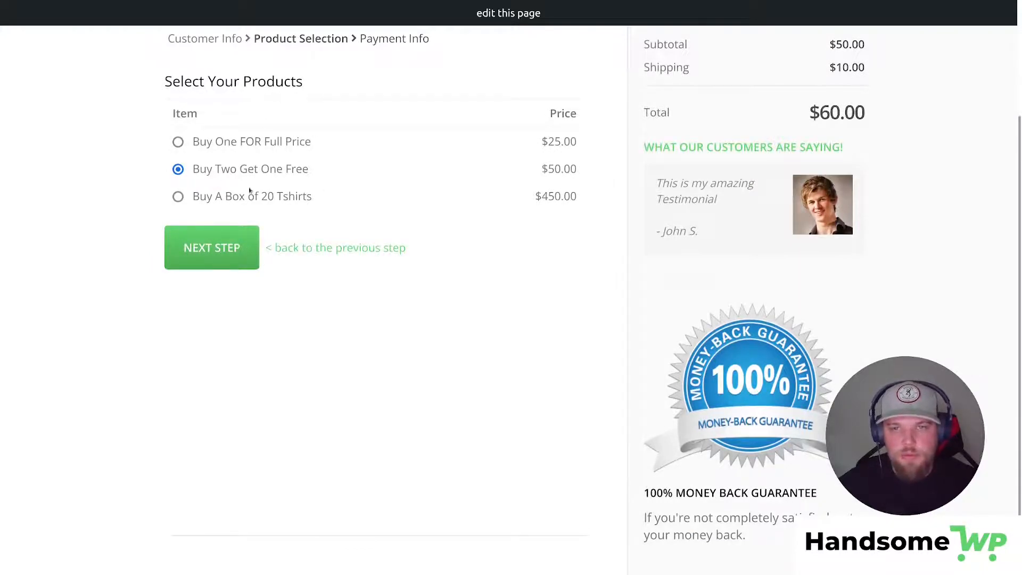
{"action": "left_click_drag", "start_coordinate": [549, 170], "coordinate": [587, 139]}
{"action": "left_click", "coordinate": [554, 133]}
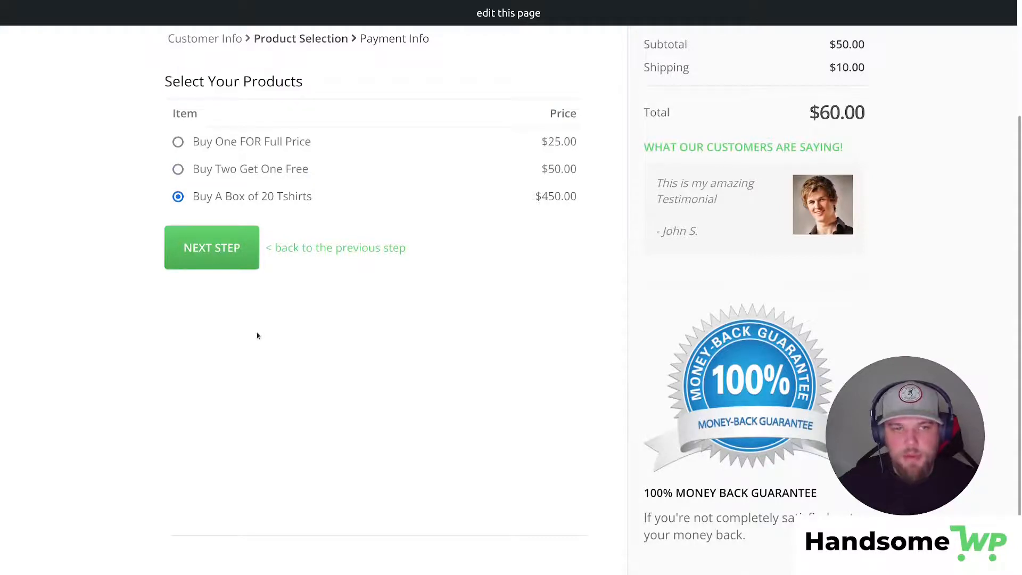
{"action": "scroll", "coordinate": [354, 255], "scroll_direction": "up", "scroll_amount": 3}
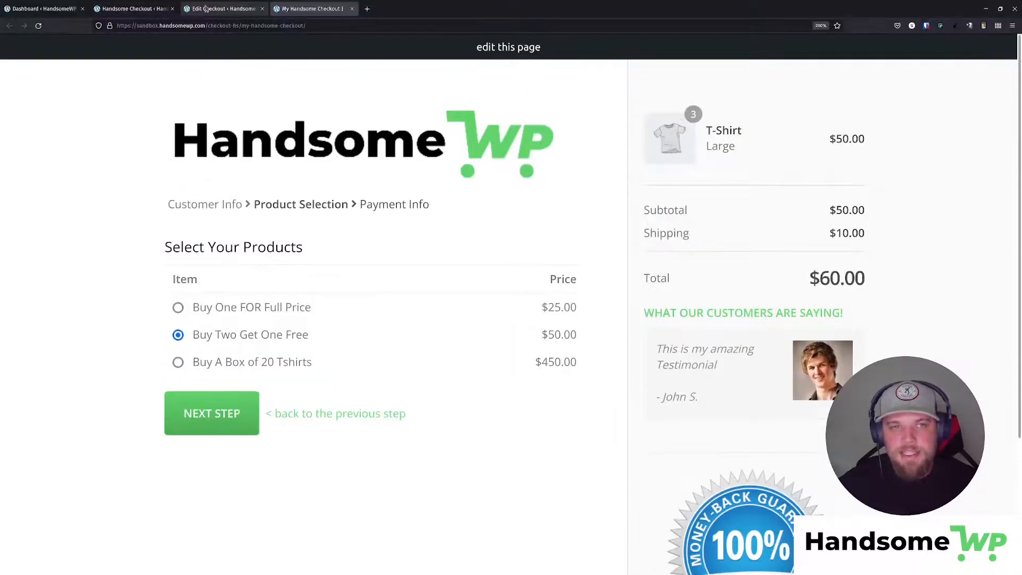
Step: Back in the checkout editor, disable Variations & Quantity Options, enable the Cap Order Bump, and update the checkout
{"action": "left_click", "coordinate": [205, 6]}
{"action": "scroll", "coordinate": [615, 453], "scroll_direction": "down", "scroll_amount": 7}
{"action": "scroll", "coordinate": [208, 293], "scroll_direction": "up", "scroll_amount": 4}
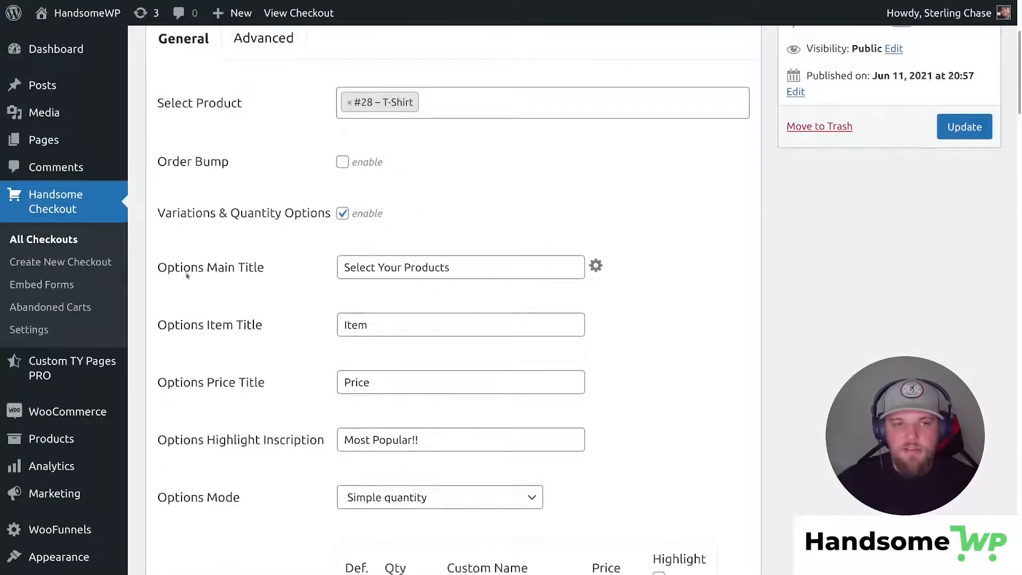
{"action": "scroll", "coordinate": [611, 214], "scroll_direction": "down", "scroll_amount": 3}
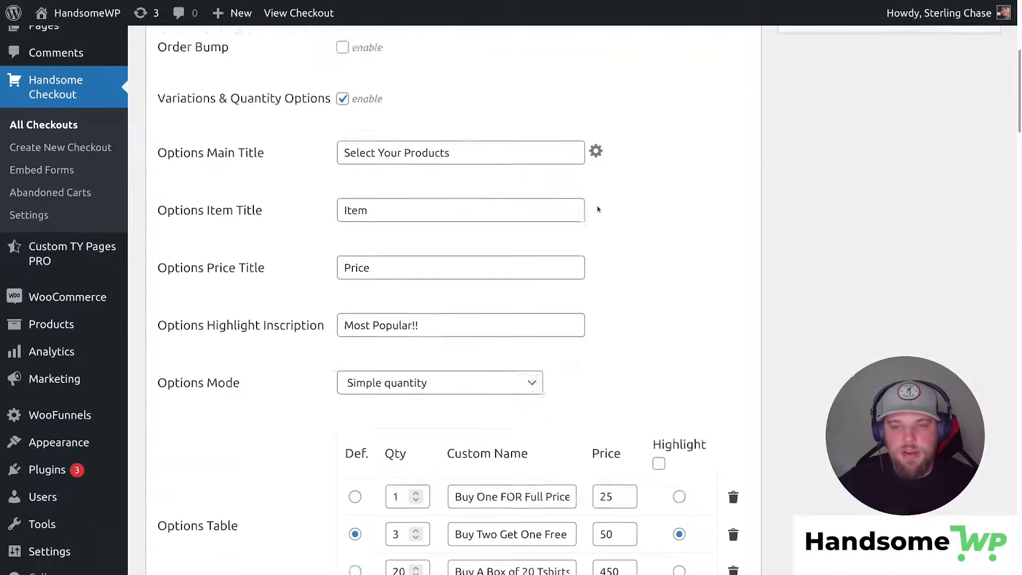
{"action": "scroll", "coordinate": [698, 284], "scroll_direction": "up", "scroll_amount": 6}
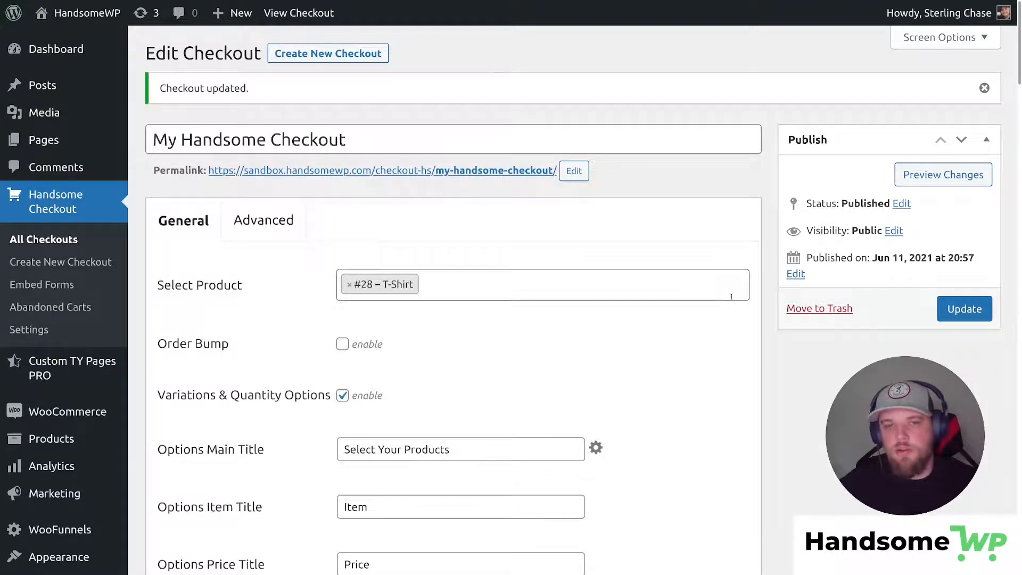
{"action": "left_click", "coordinate": [342, 395]}
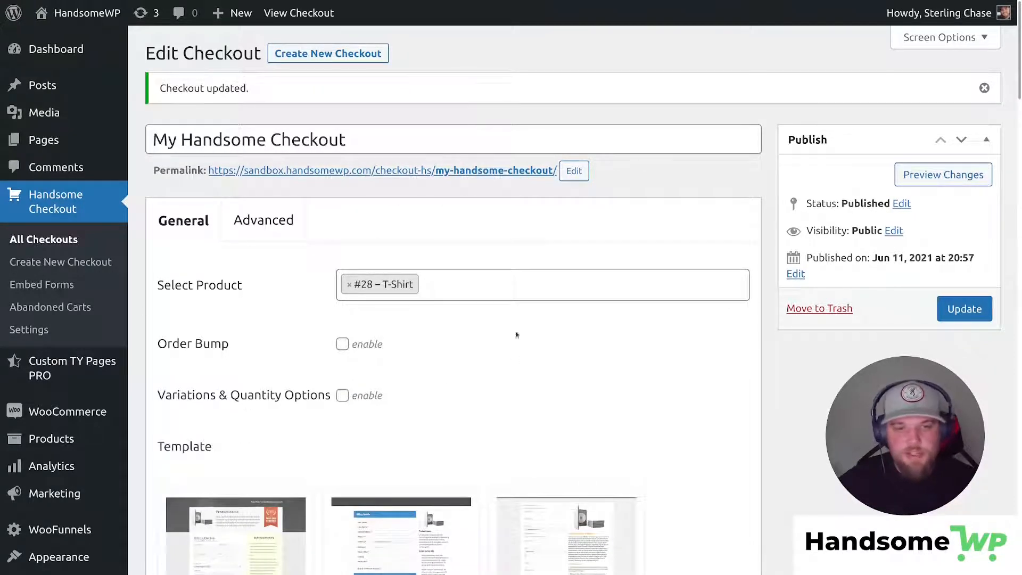
{"action": "left_click", "coordinate": [342, 344]}
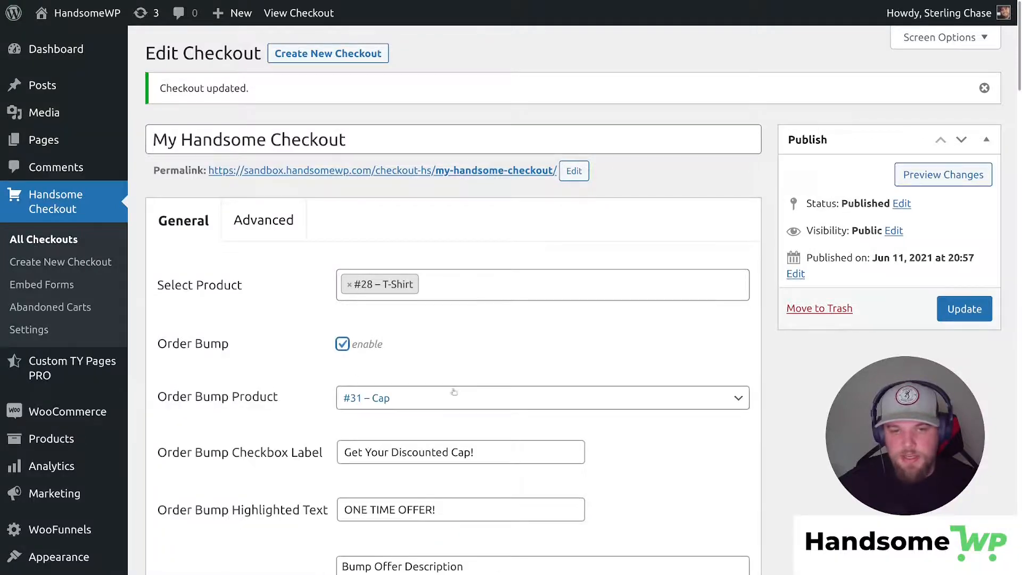
{"action": "scroll", "coordinate": [450, 372], "scroll_direction": "down", "scroll_amount": 2}
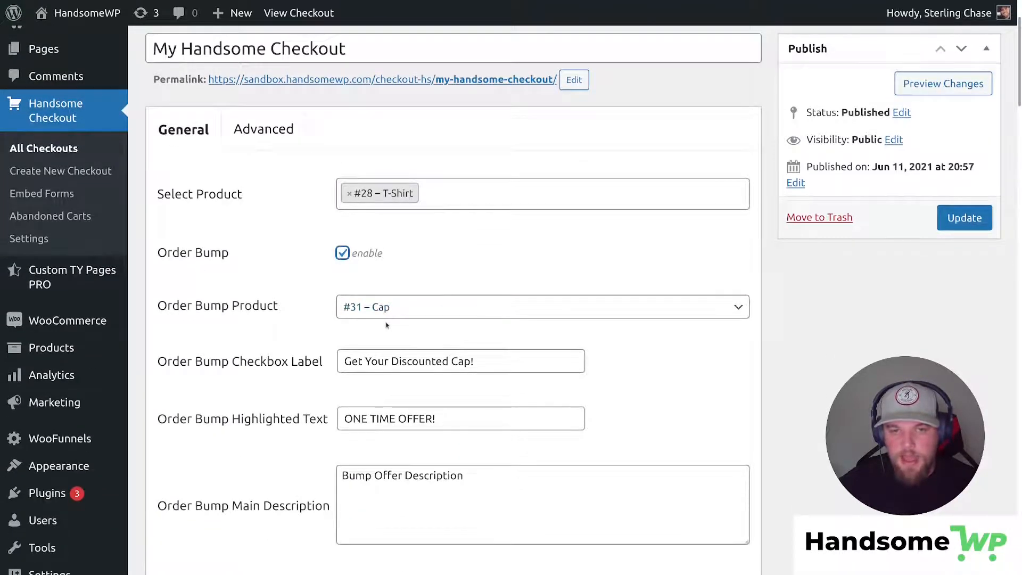
{"action": "left_click", "coordinate": [964, 218]}
Step: Reload the live checkout and advance from Customer Info to Payment Info to reach the order bump offer
{"action": "left_click", "coordinate": [295, 12]}
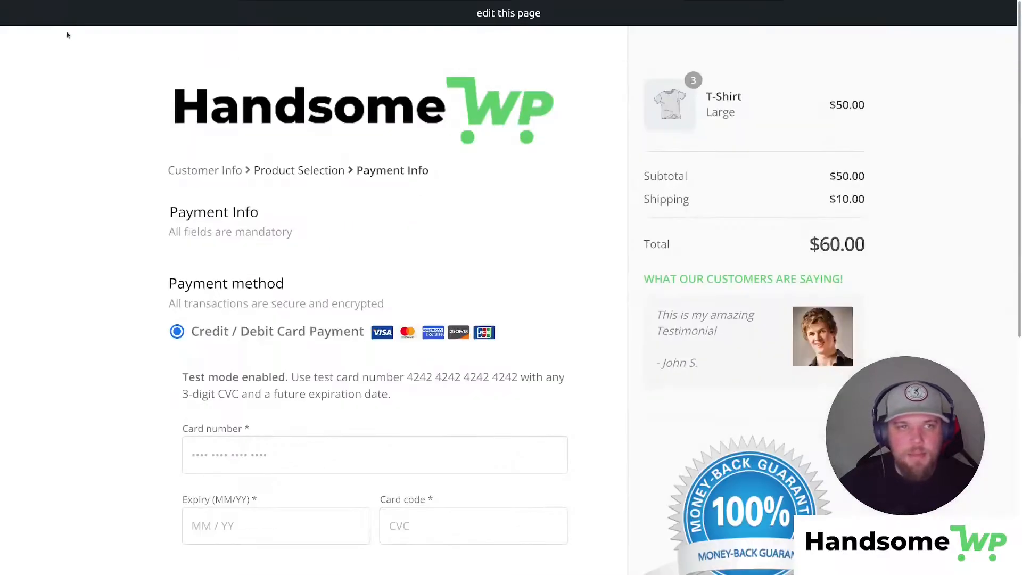
{"action": "left_click", "coordinate": [38, 25]}
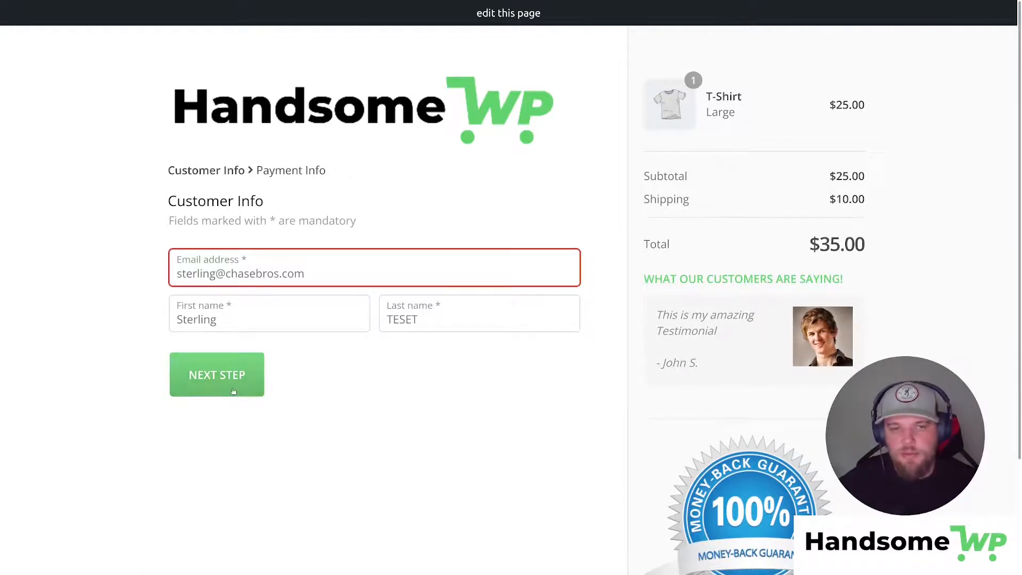
{"action": "left_click", "coordinate": [233, 380]}
{"action": "scroll", "coordinate": [319, 415], "scroll_direction": "down", "scroll_amount": 7}
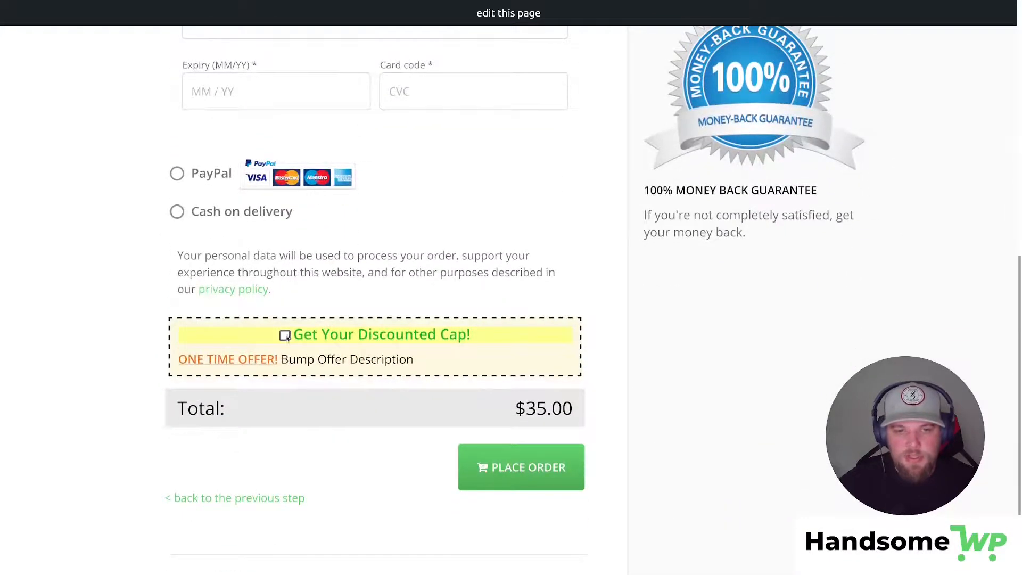
Step: Accept the Get Your Discounted Cap! offer and check the order total and product summary
{"action": "left_click", "coordinate": [286, 336]}
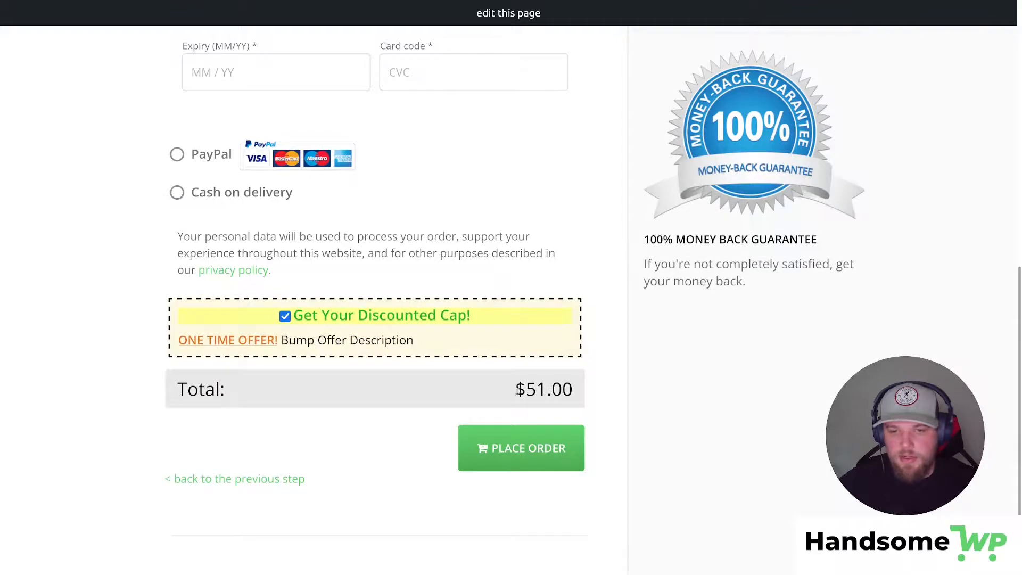
{"action": "left_click_drag", "start_coordinate": [526, 389], "coordinate": [578, 389]}
{"action": "scroll", "coordinate": [634, 427], "scroll_direction": "up", "scroll_amount": 8}
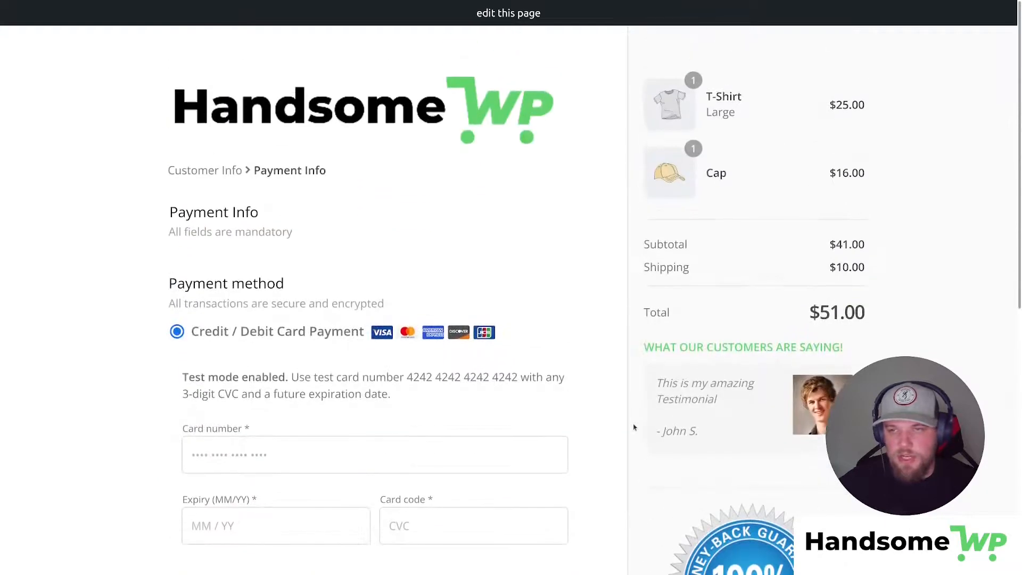
{"action": "scroll", "coordinate": [582, 347], "scroll_direction": "down", "scroll_amount": 8}
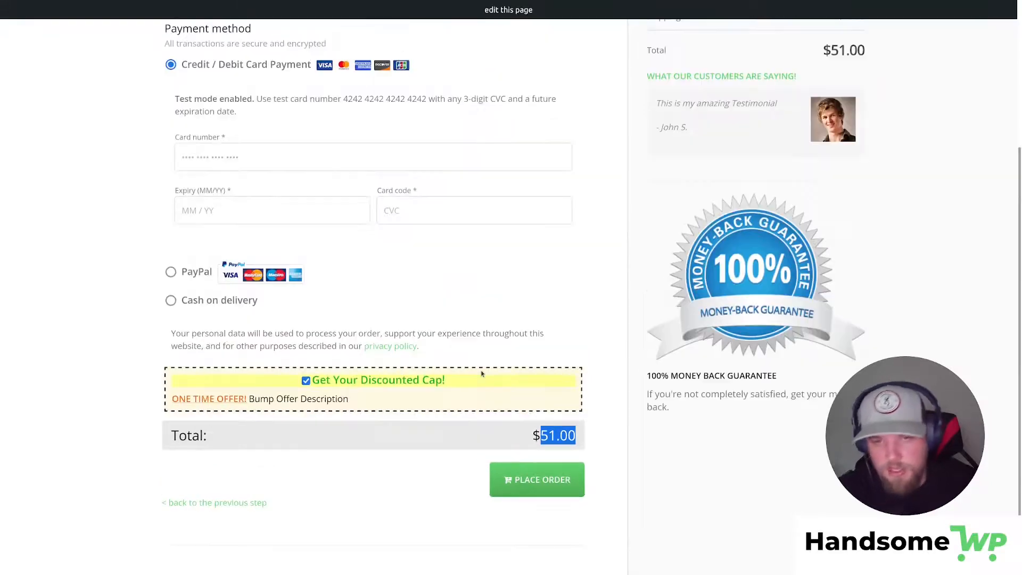
{"action": "scroll", "coordinate": [570, 349], "scroll_direction": "up", "scroll_amount": 2}
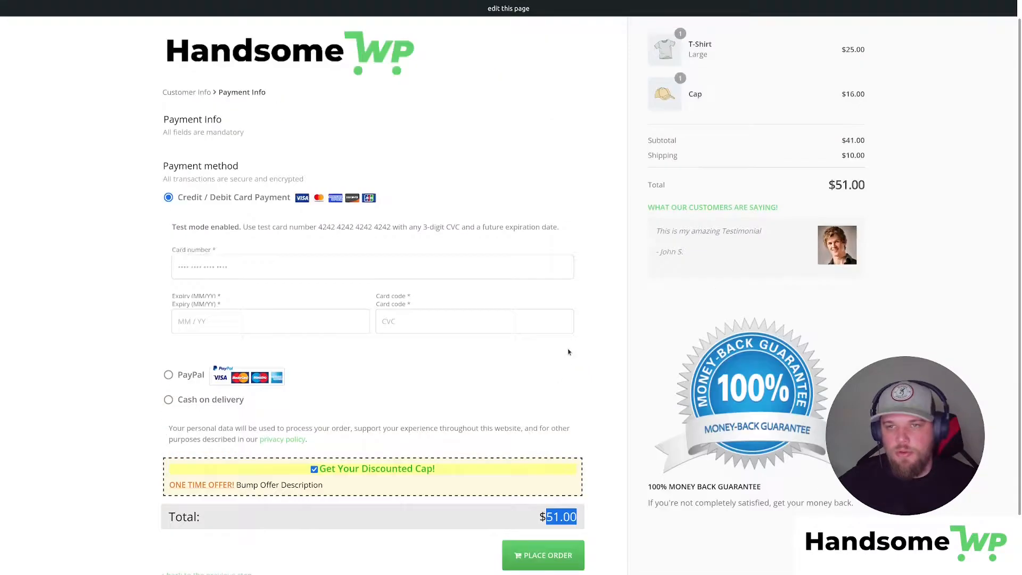
Step: Toggle the discounted Cap offer off and on again to compare the order summary with and without it
{"action": "left_click", "coordinate": [396, 426]}
{"action": "left_click", "coordinate": [314, 480]}
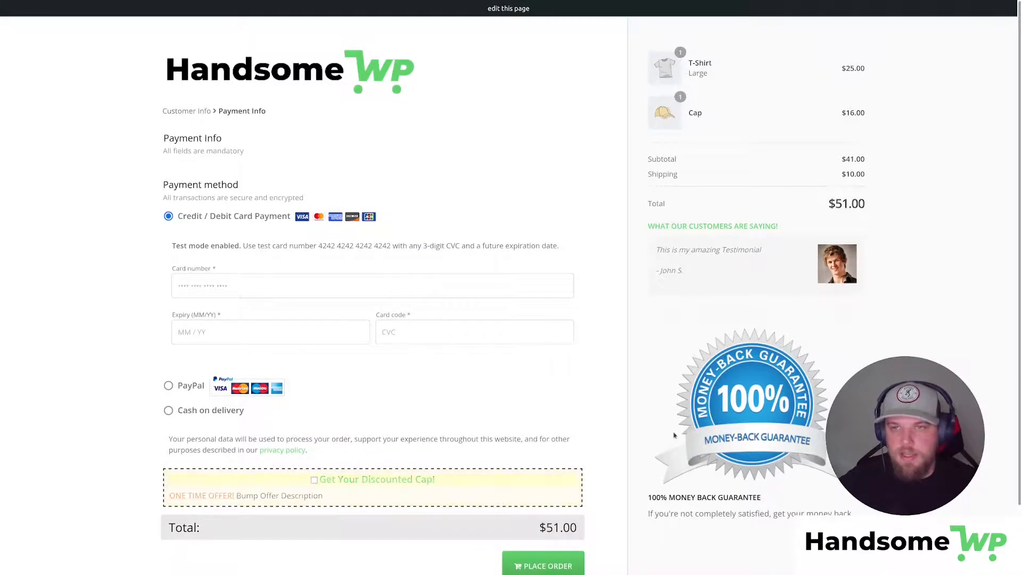
{"action": "left_click", "coordinate": [381, 476]}
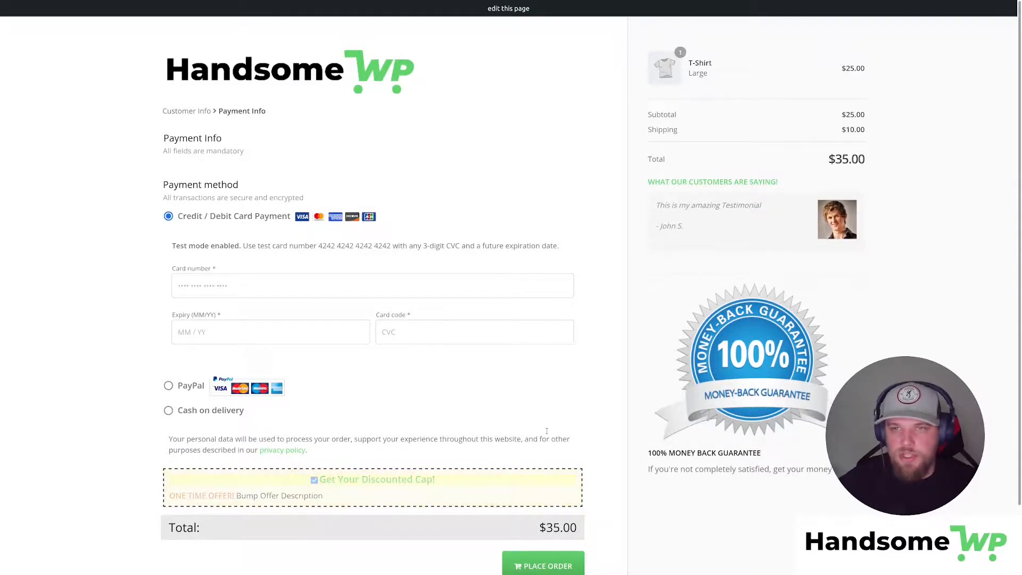
{"action": "left_click", "coordinate": [315, 480]}
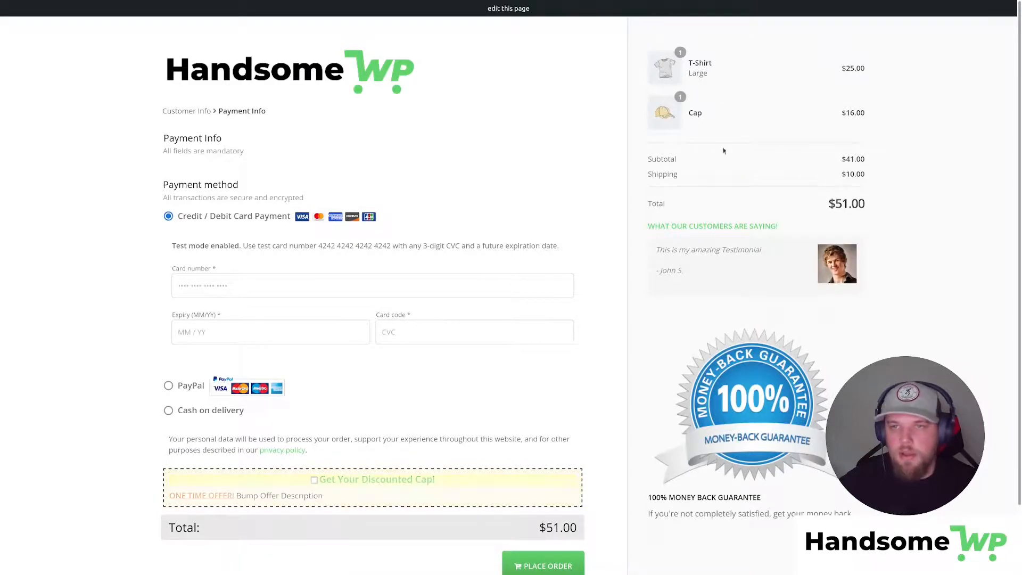
{"action": "left_click", "coordinate": [341, 480]}
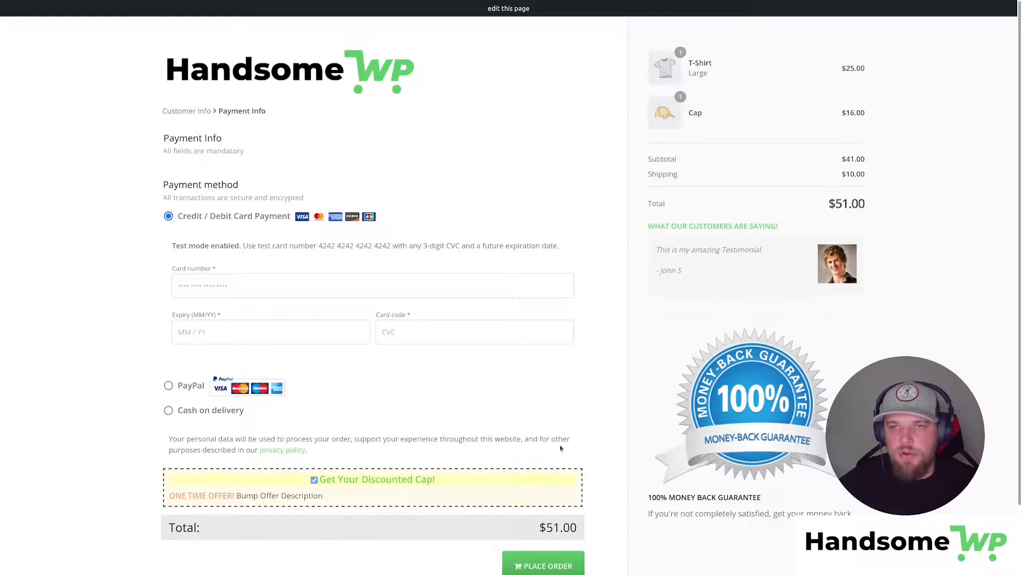